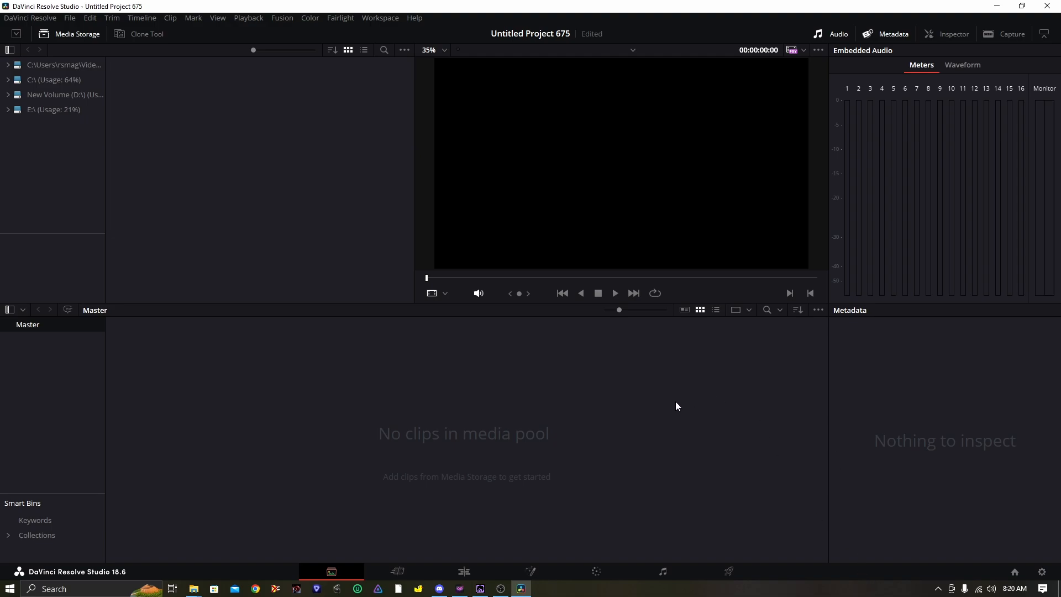
Switch to Owl3D and load MI7-TLR-D_1920x804_AVC_420_8bit_AC3_51-thedigitaltheater.mp4 for 3D conversion.
click(460, 589)
click(668, 216)
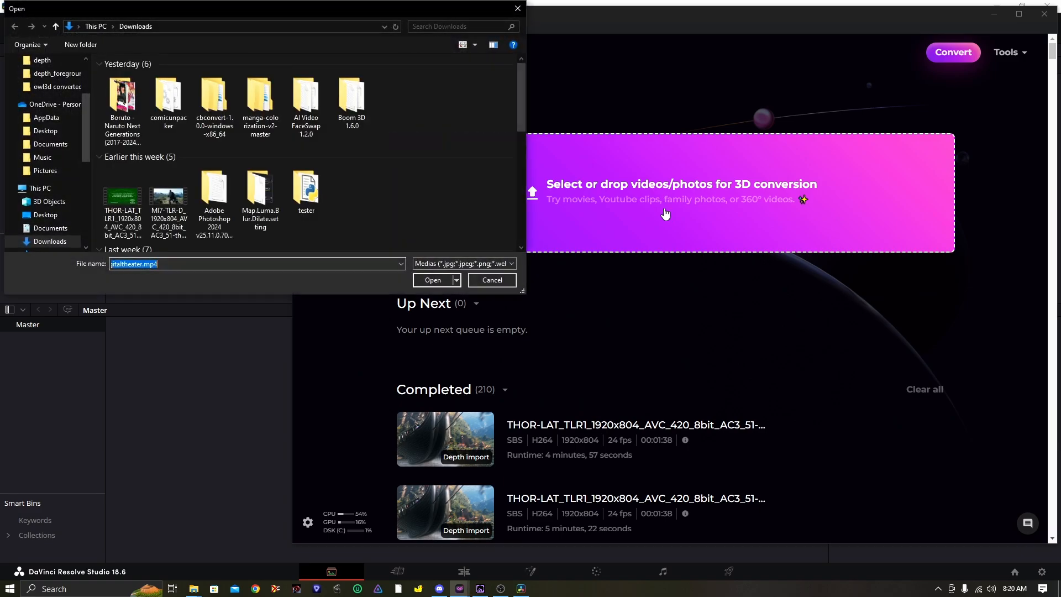
click(168, 199)
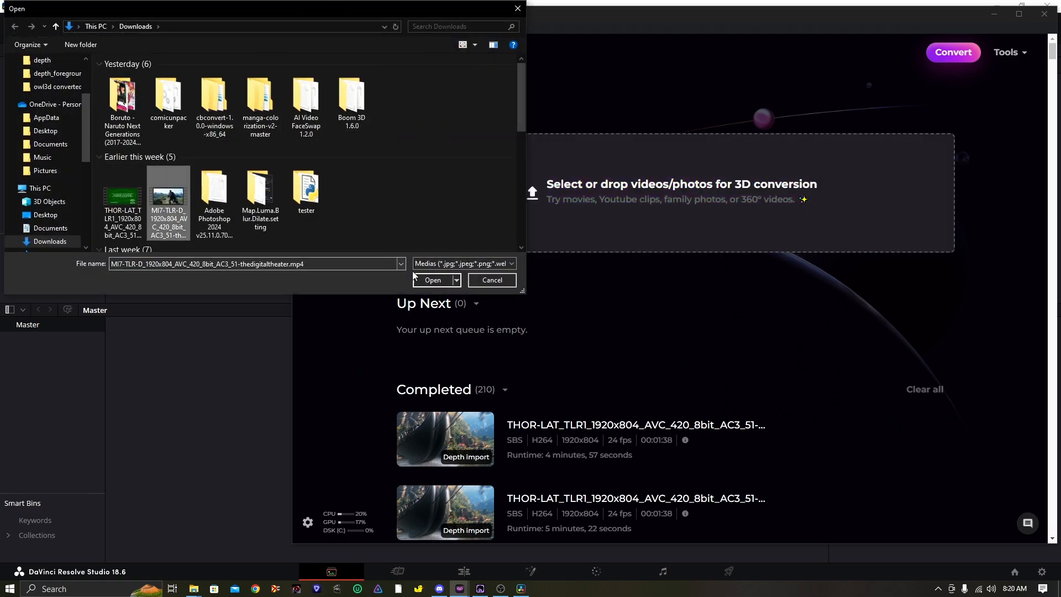
click(432, 280)
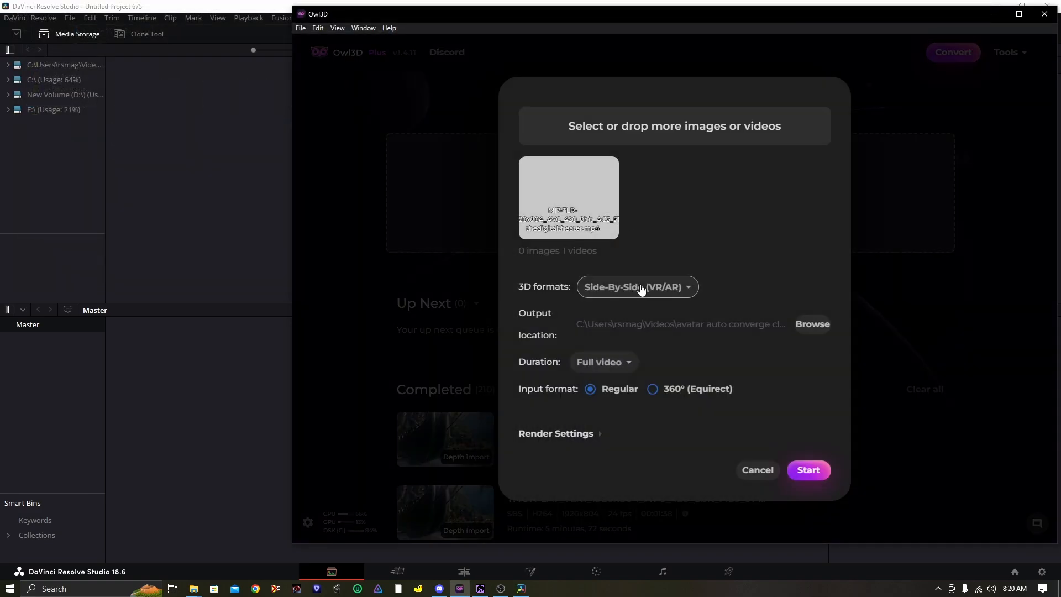
Review the available 3D output formats and render settings for the video, cancel the conversion, and return to DaVinci Resolve.
click(670, 289)
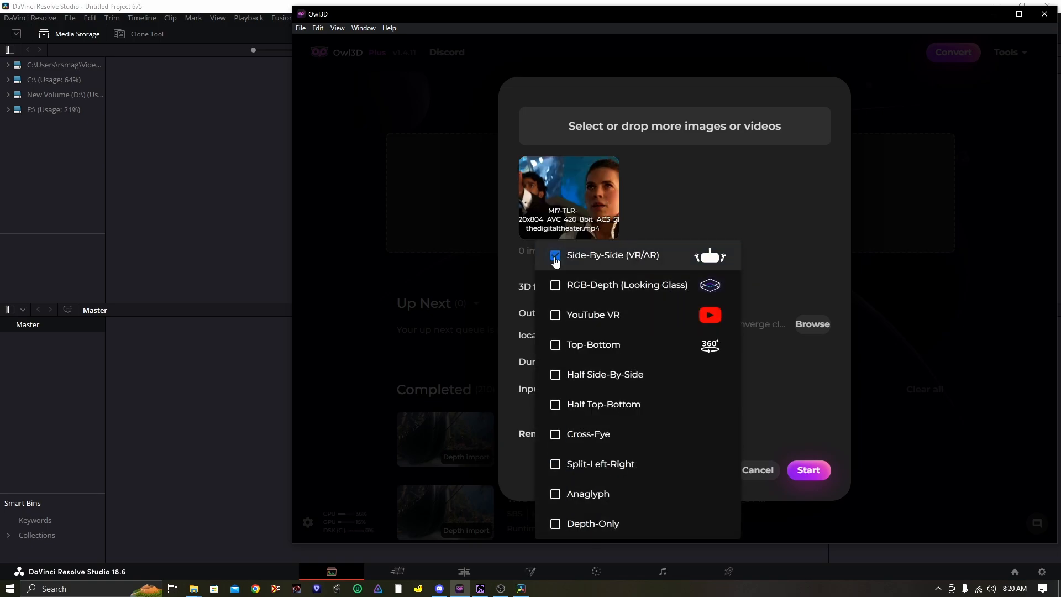
click(772, 246)
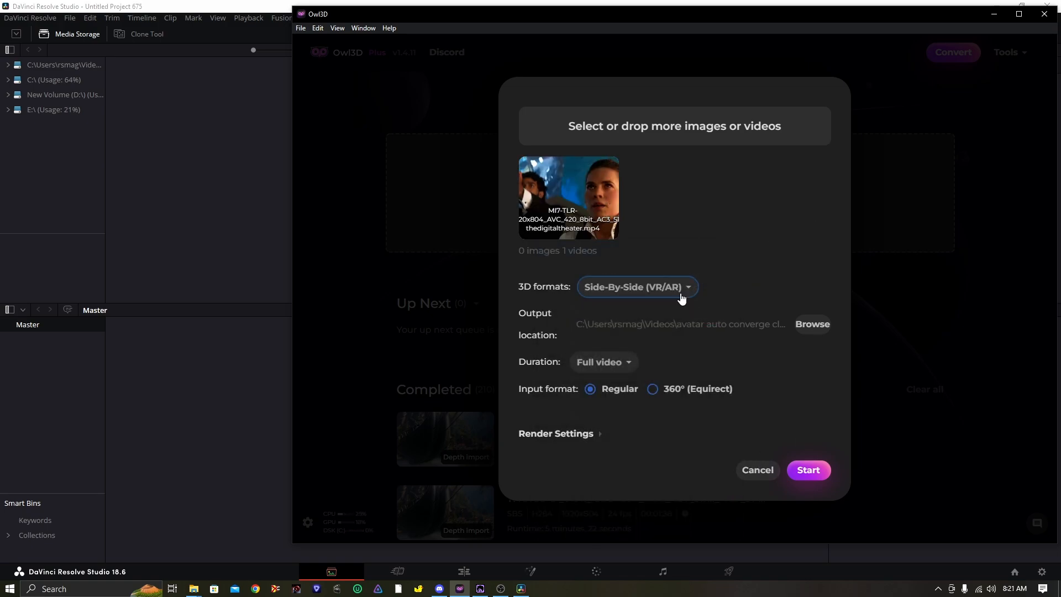
click(591, 435)
scroll(599, 424, down, 10)
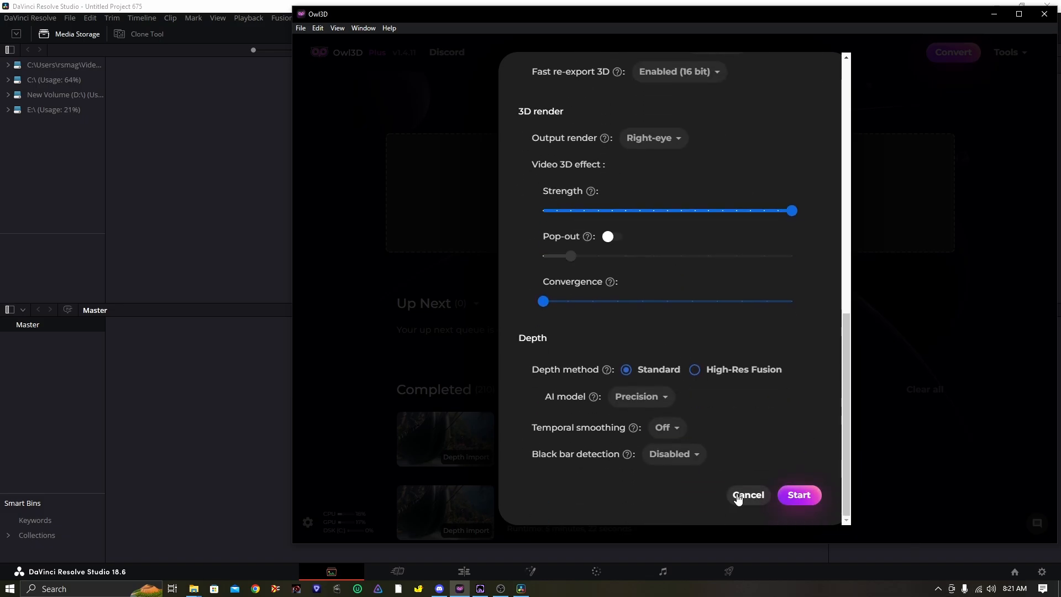
click(739, 498)
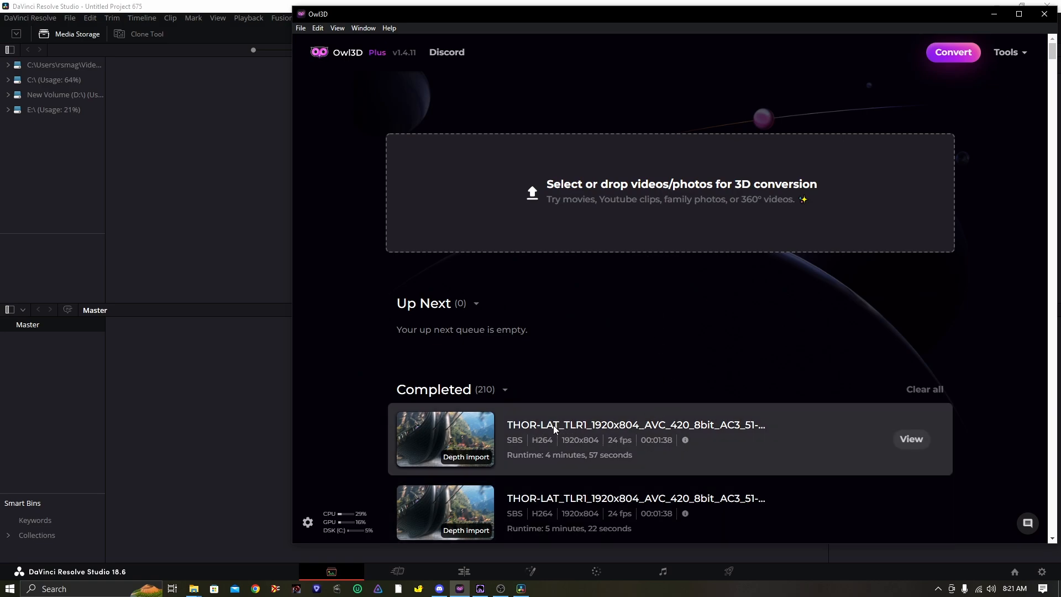
click(227, 374)
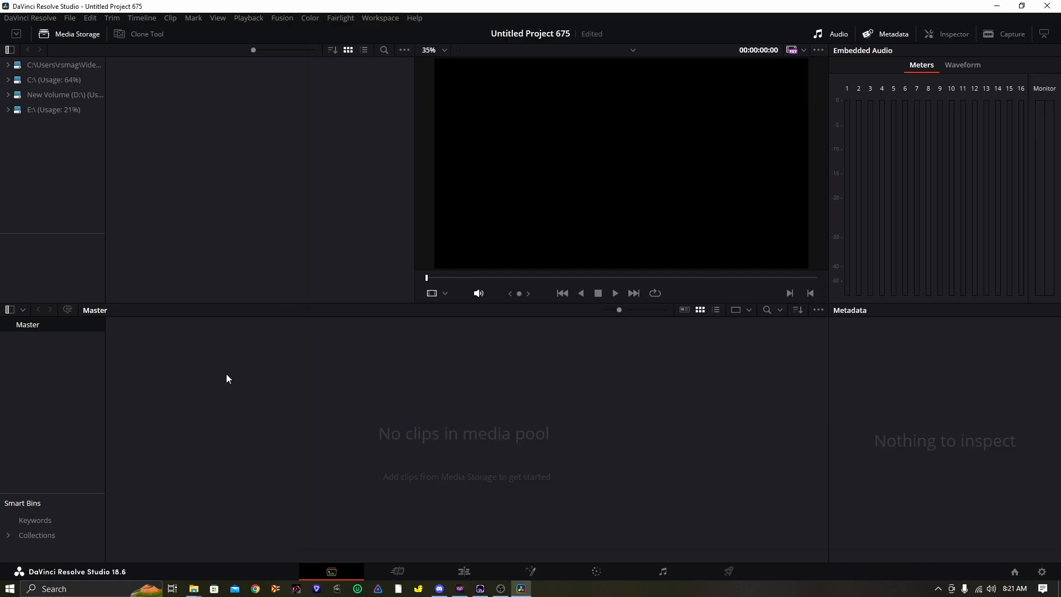
click(465, 571)
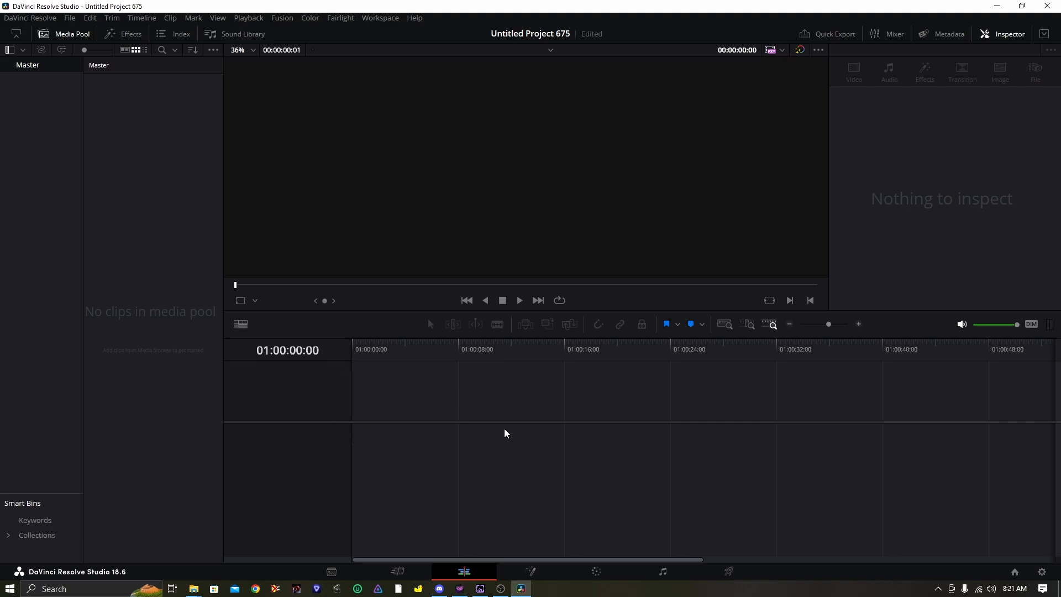
click(331, 572)
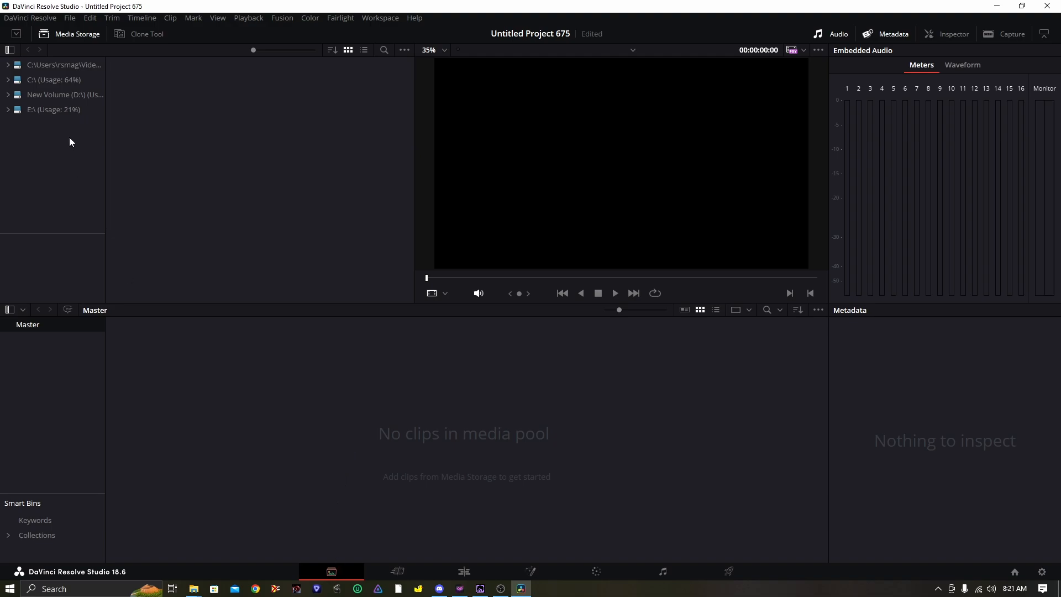
Bring the depthV1 folder and the THOR-LAT_TLR1 folder's depth subfolder from drive E: into the media storage browser.
mouse_move(199, 593)
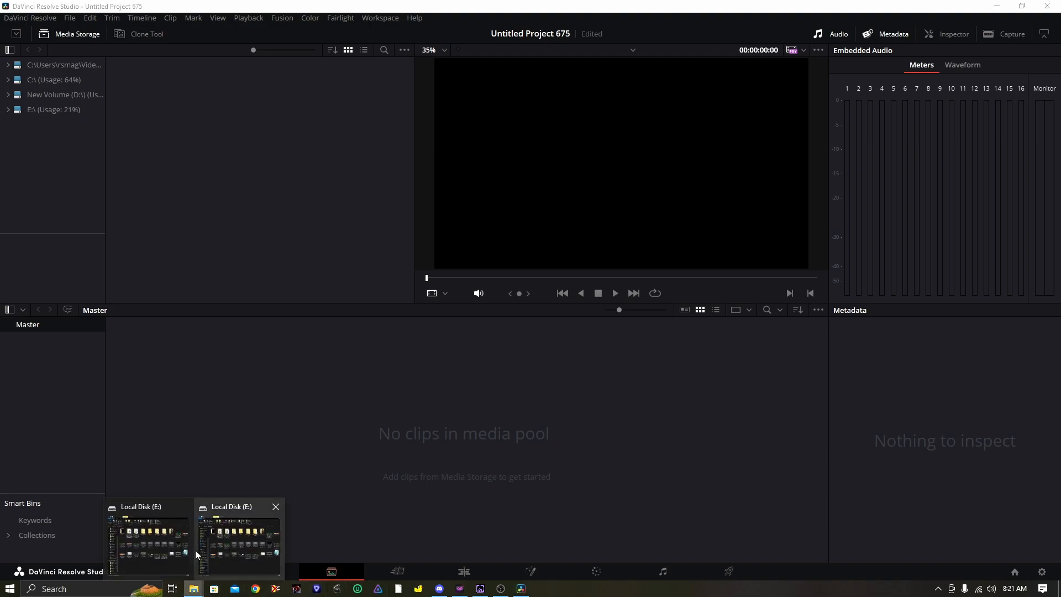
click(237, 544)
drag(632, 11, 776, 24)
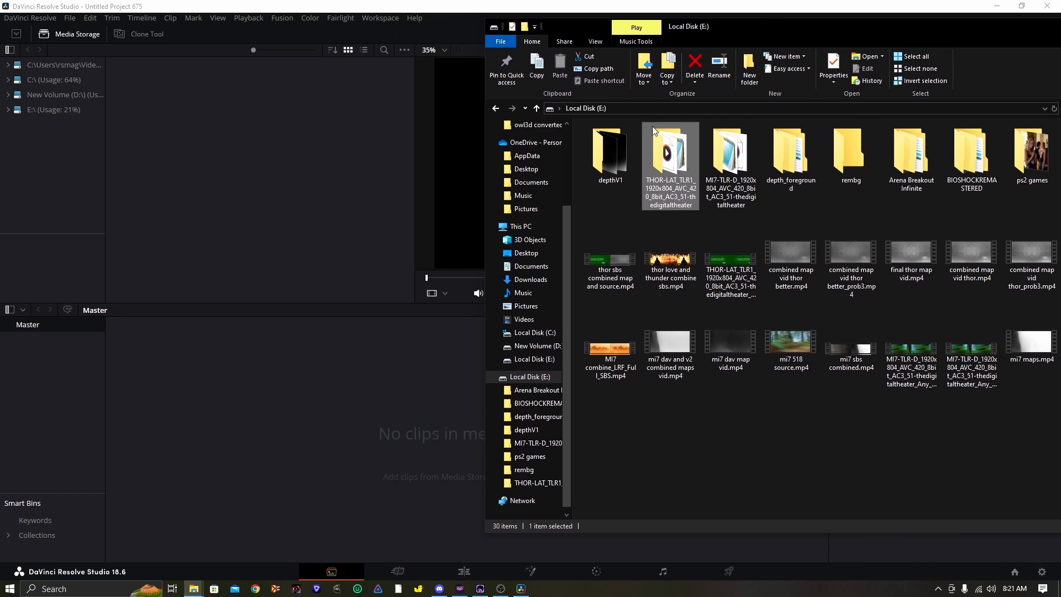
click(609, 153)
drag(608, 151, 202, 125)
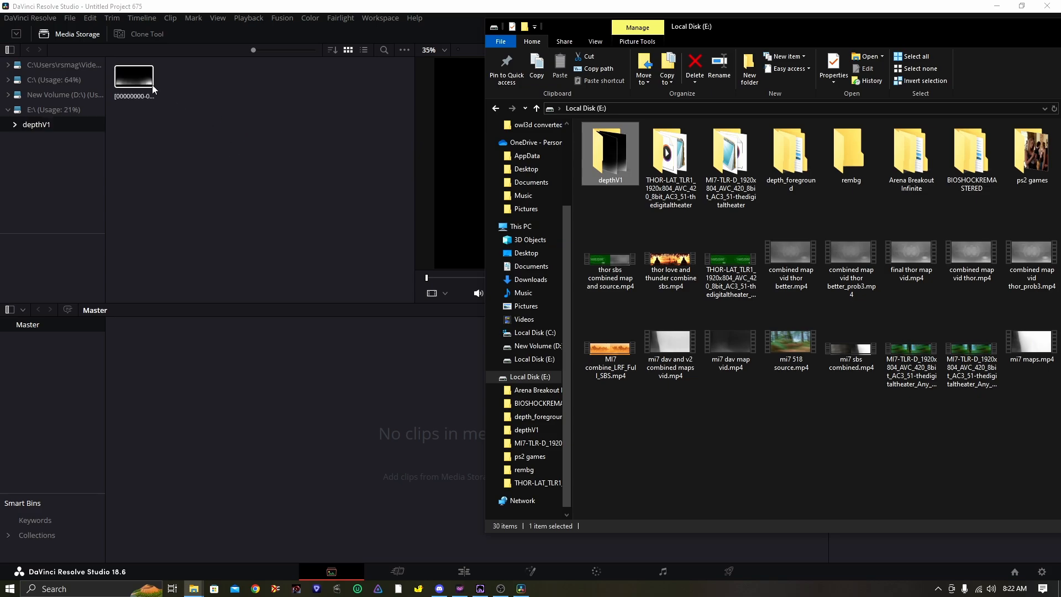
double_click(676, 165)
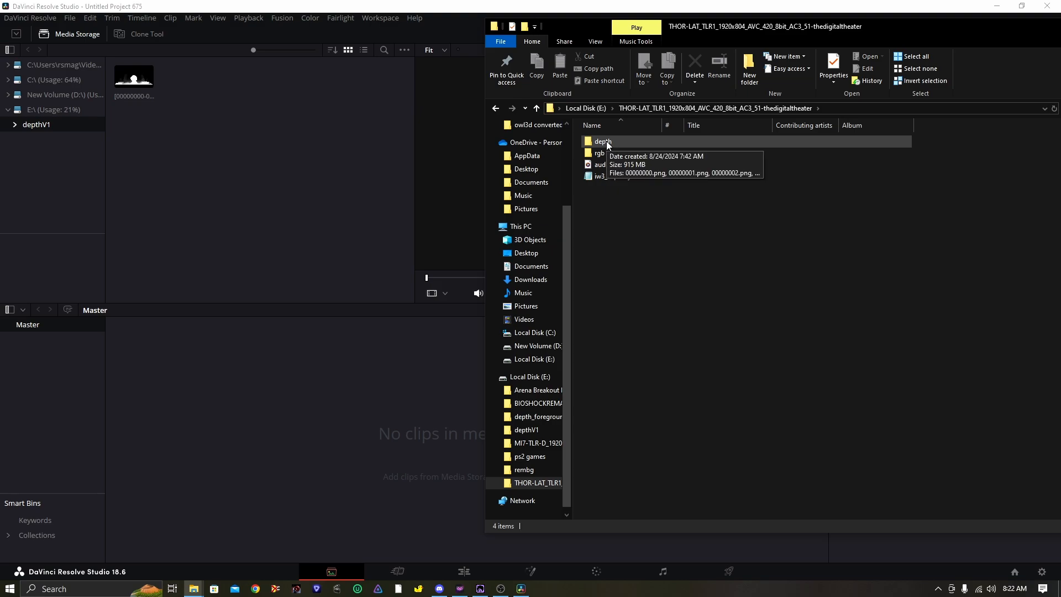
drag(608, 143, 210, 178)
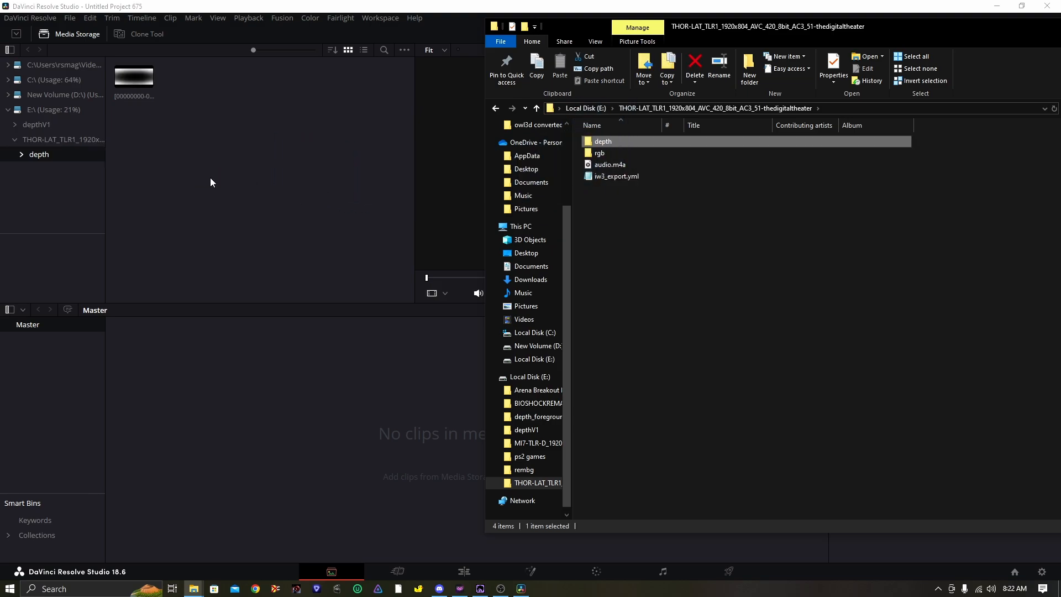
Check the clip information of the depthV1 image sequence and add the sequence to the Master bin of the media pool.
click(42, 123)
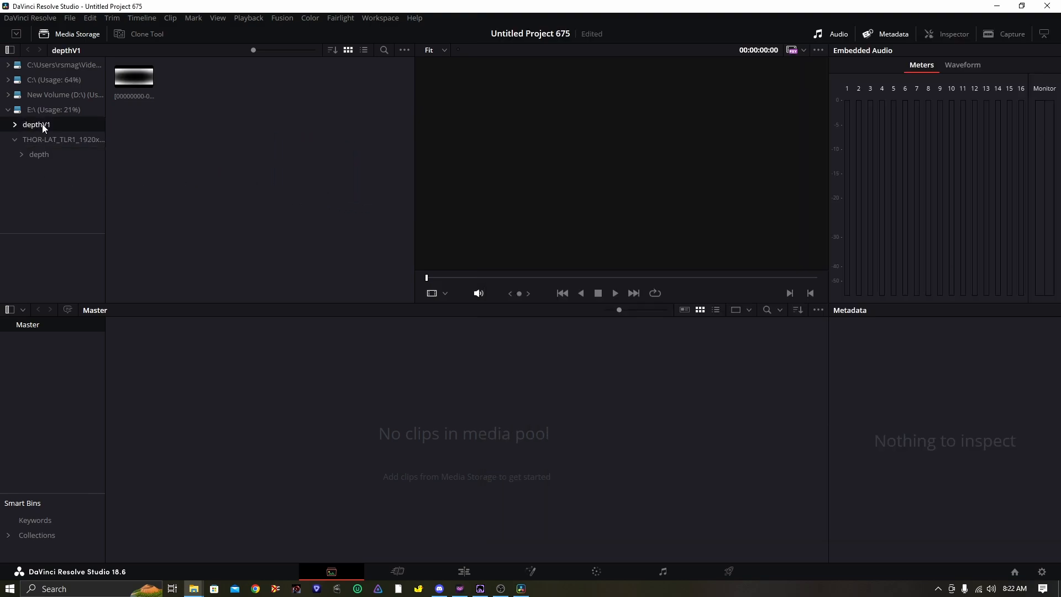
click(37, 156)
click(37, 125)
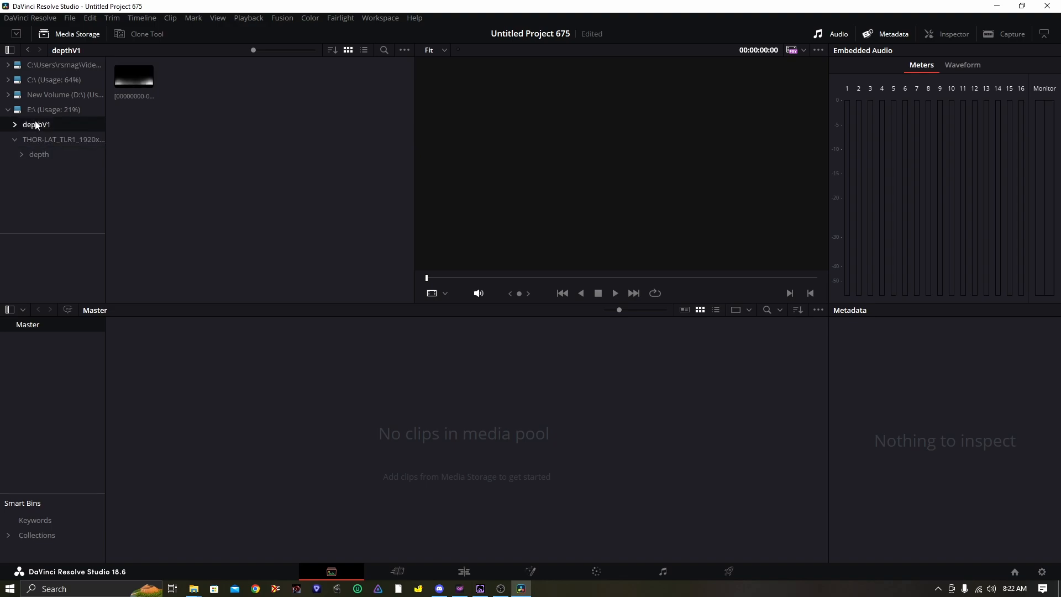
drag(138, 78, 151, 131)
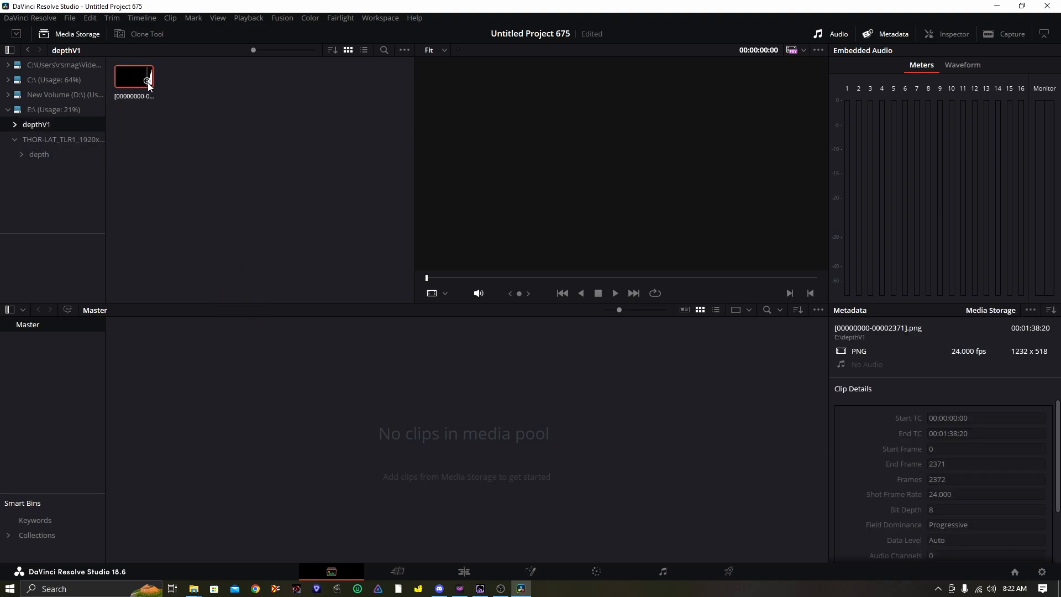
mouse_move(147, 81)
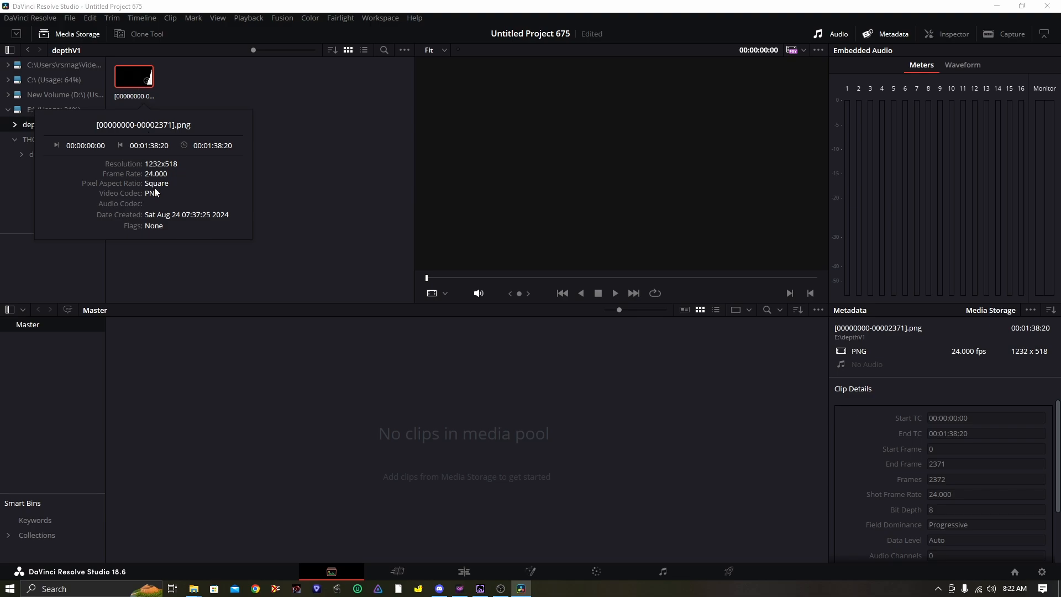
click(203, 78)
drag(137, 74, 326, 380)
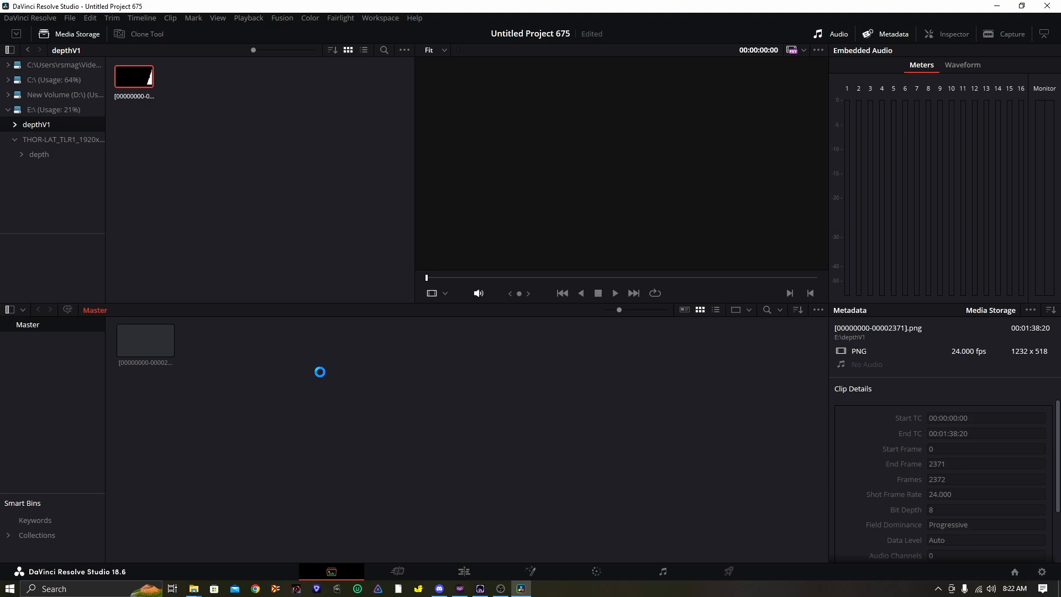
Add the image sequence from the THOR-LAT_TLR1 depth folder to the Master bin beside the first sequence.
click(32, 155)
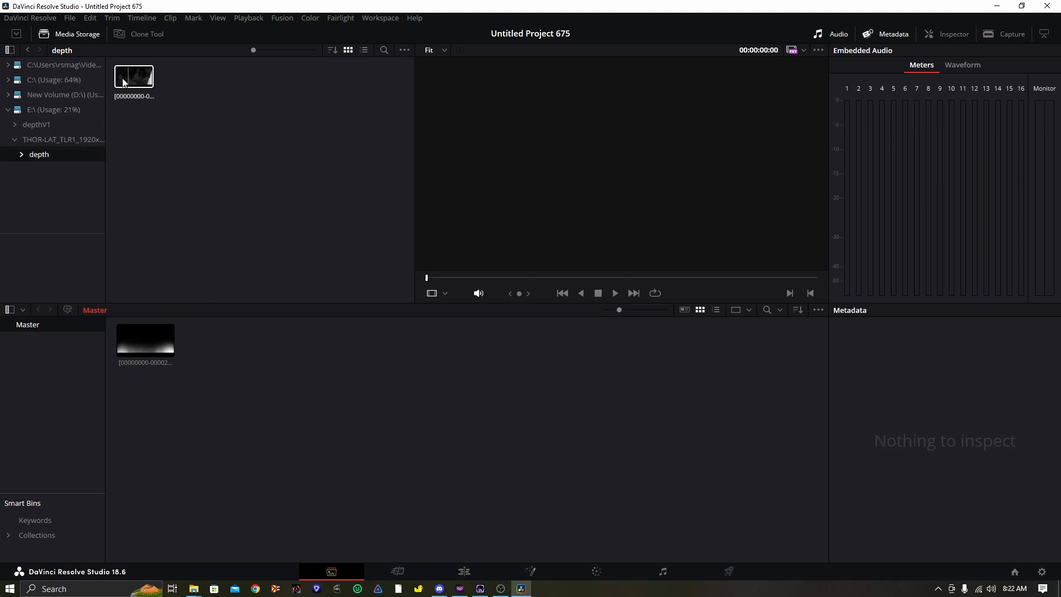
drag(123, 83, 198, 231)
drag(256, 362, 318, 398)
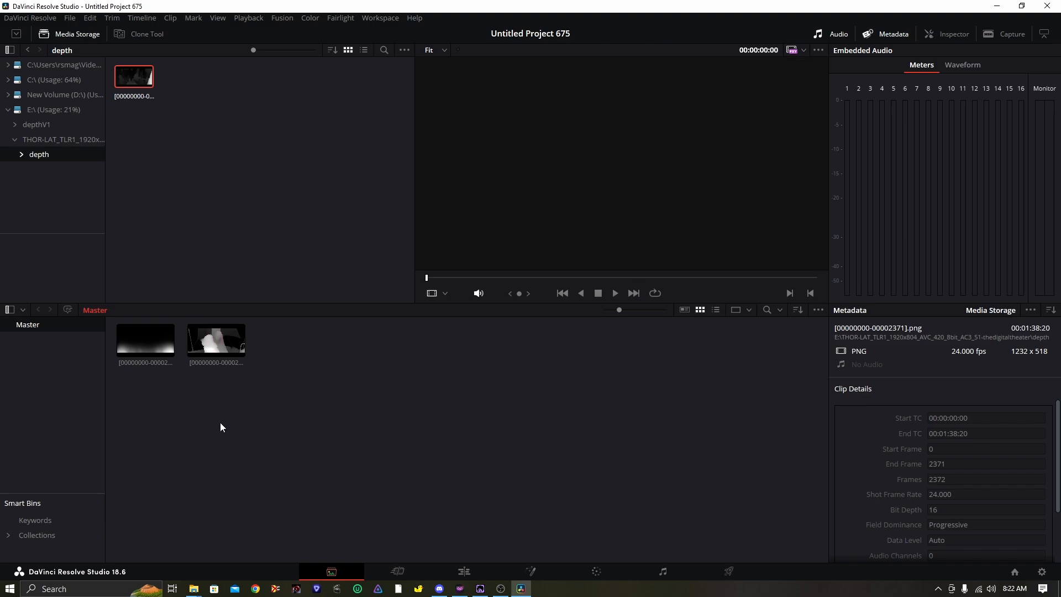
click(292, 370)
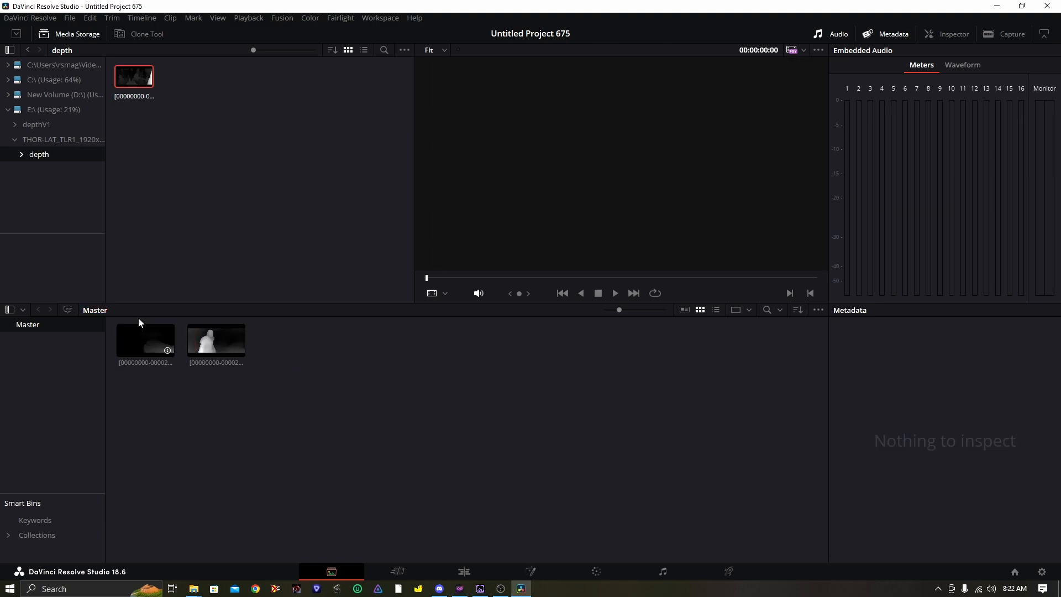
Create an edit timeline with the depthV1 sequence on Video 1 and stack the other depth sequence on Video 2 above it.
click(464, 571)
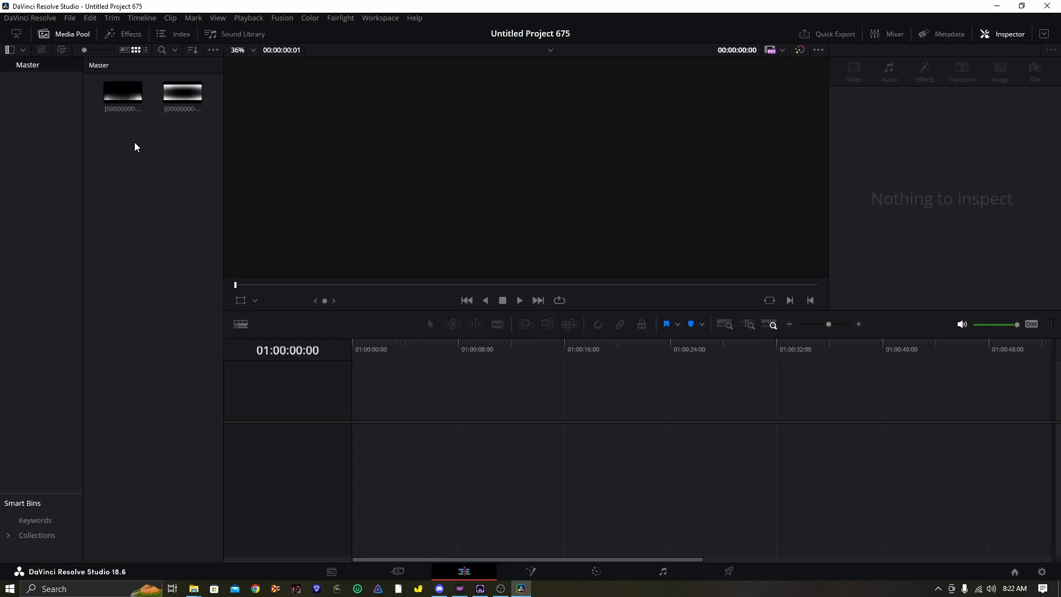
drag(125, 97, 383, 422)
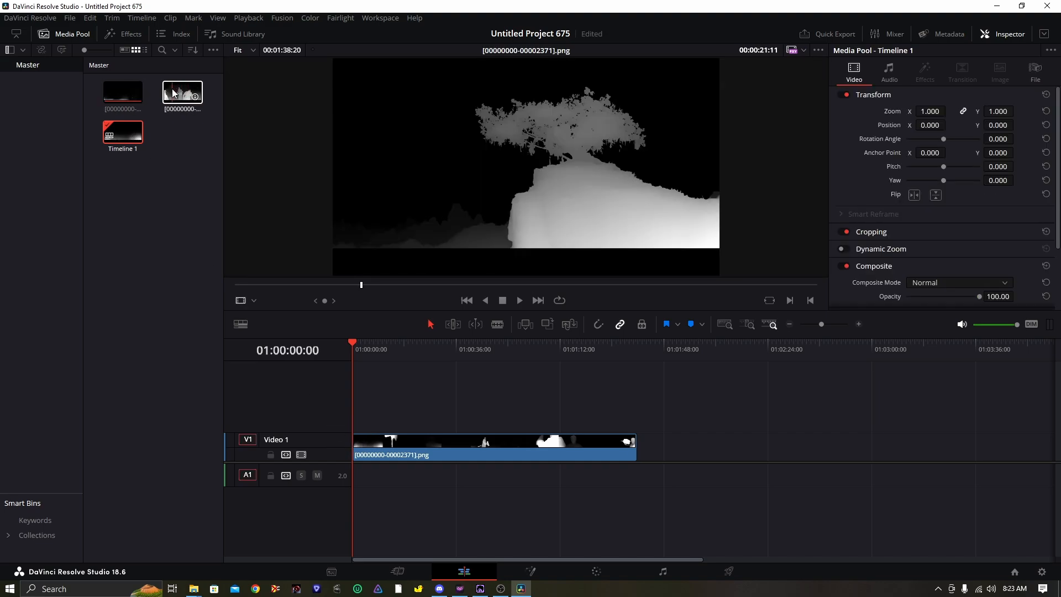
drag(184, 95, 350, 416)
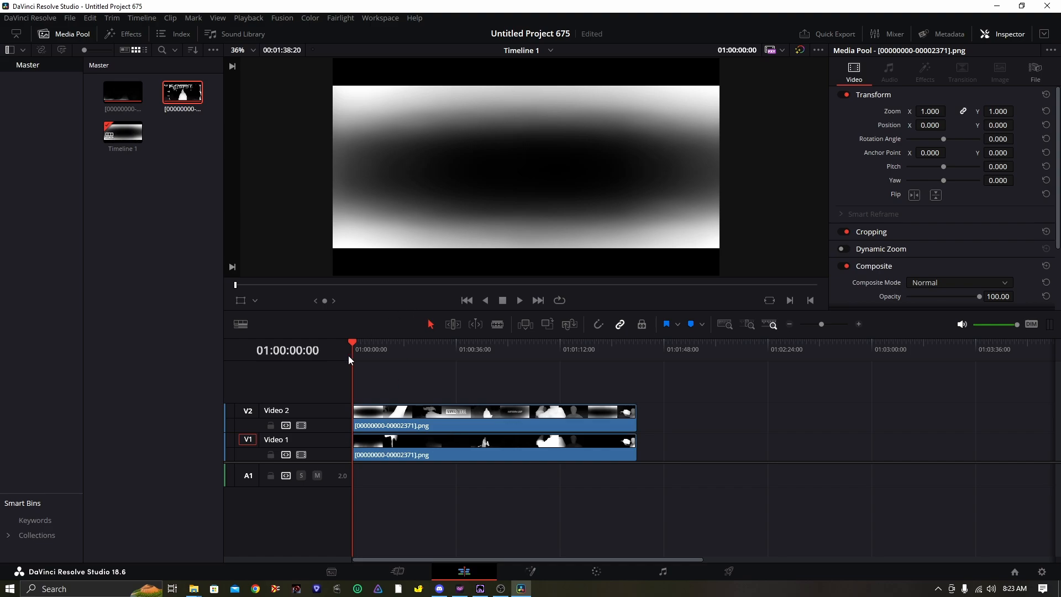
Move the playhead to 01:00:36:22, select the Video 2 clip, and compare the image with the Video 1 track disabled and enabled.
drag(351, 340, 458, 341)
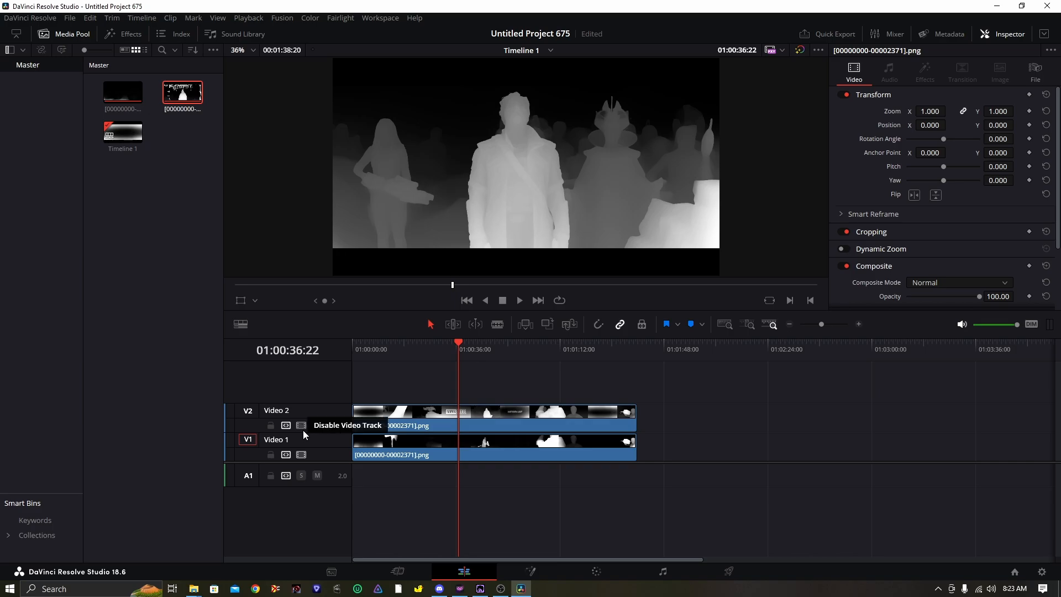
click(492, 411)
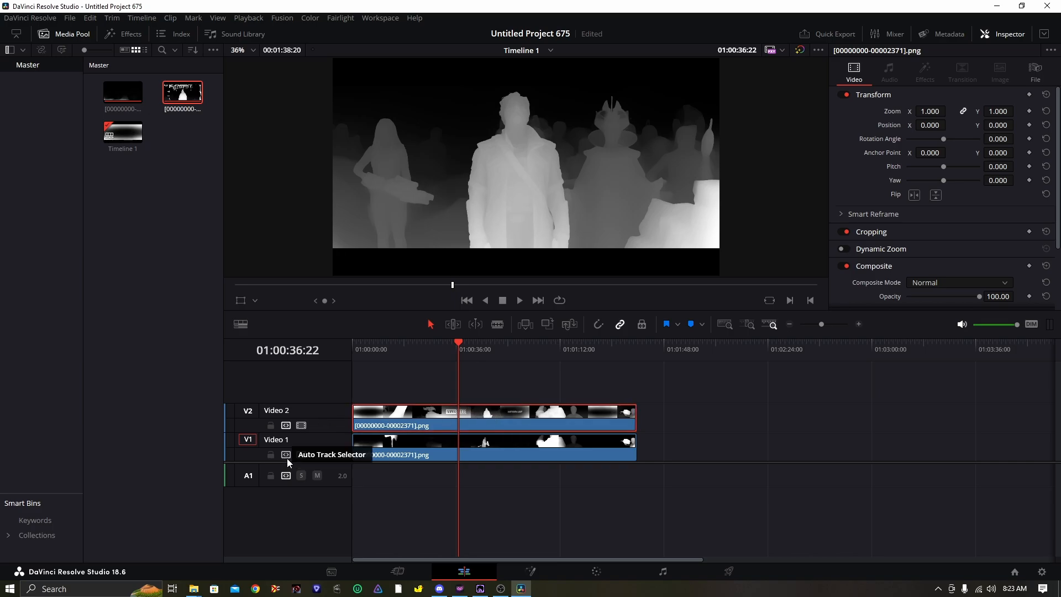
click(301, 454)
click(301, 454)
click(301, 454)
click(301, 454)
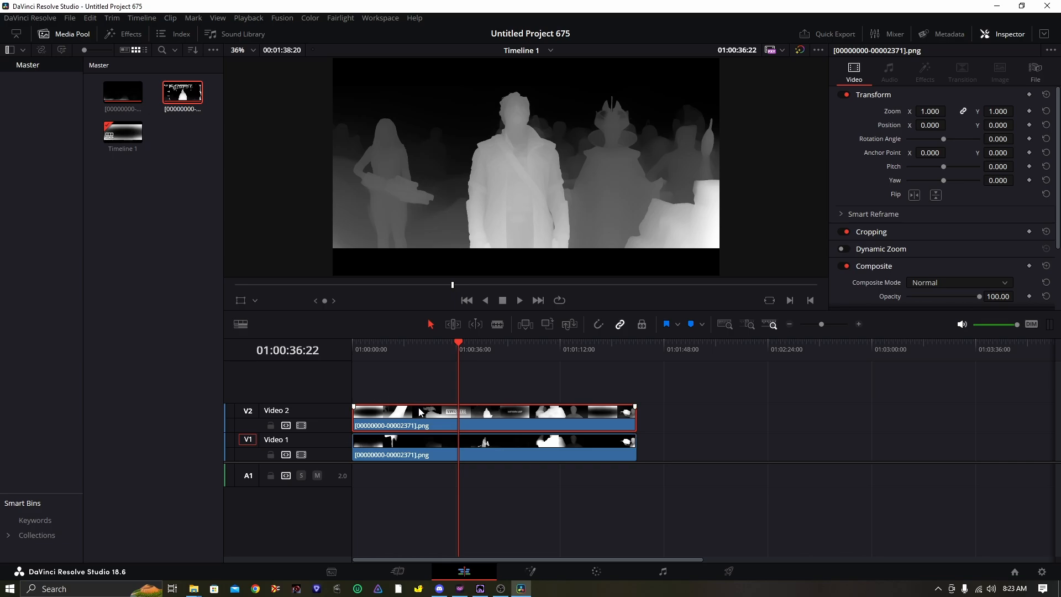
Set the composite mode of the selected Video 2 depth clip to Lighten.
click(1006, 283)
scroll(939, 332, down, 3)
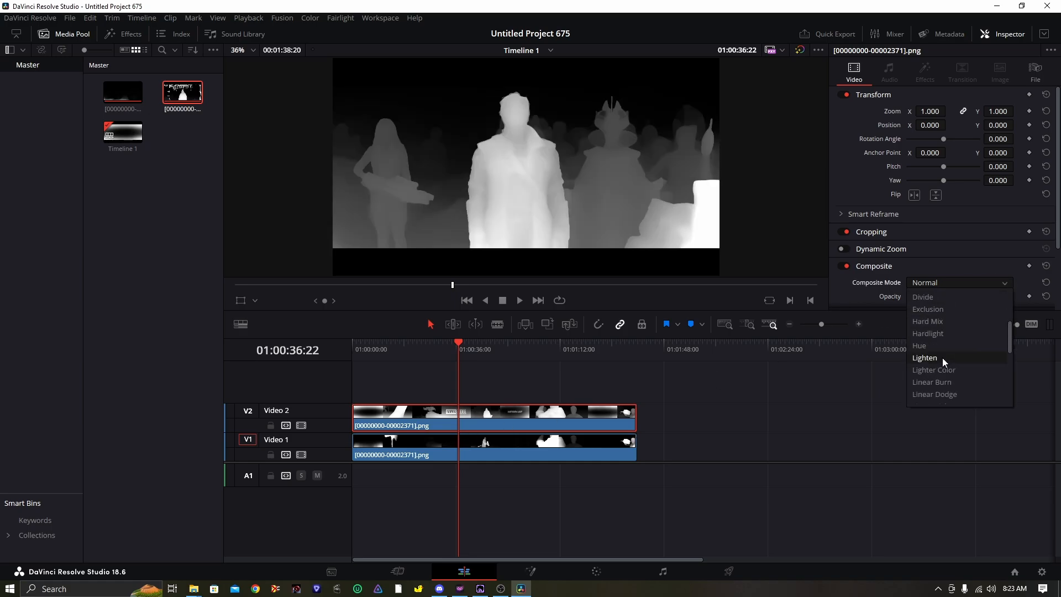
click(929, 357)
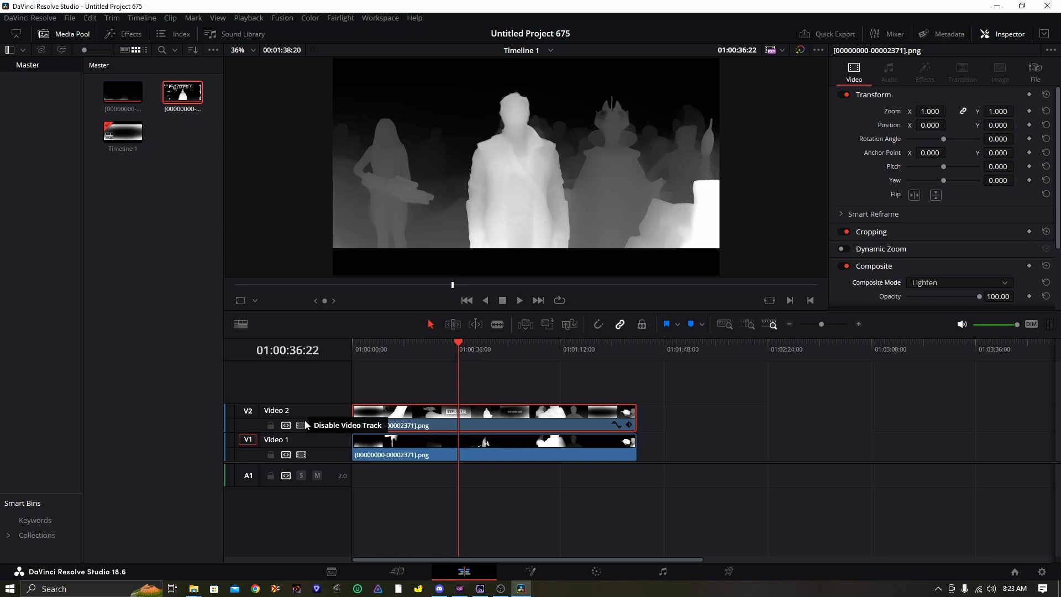
Compare the Lighten blend with Video 1 disabled and enabled, leave the track enabled, and inspect the Video 1 clip's composite settings.
click(302, 455)
click(301, 455)
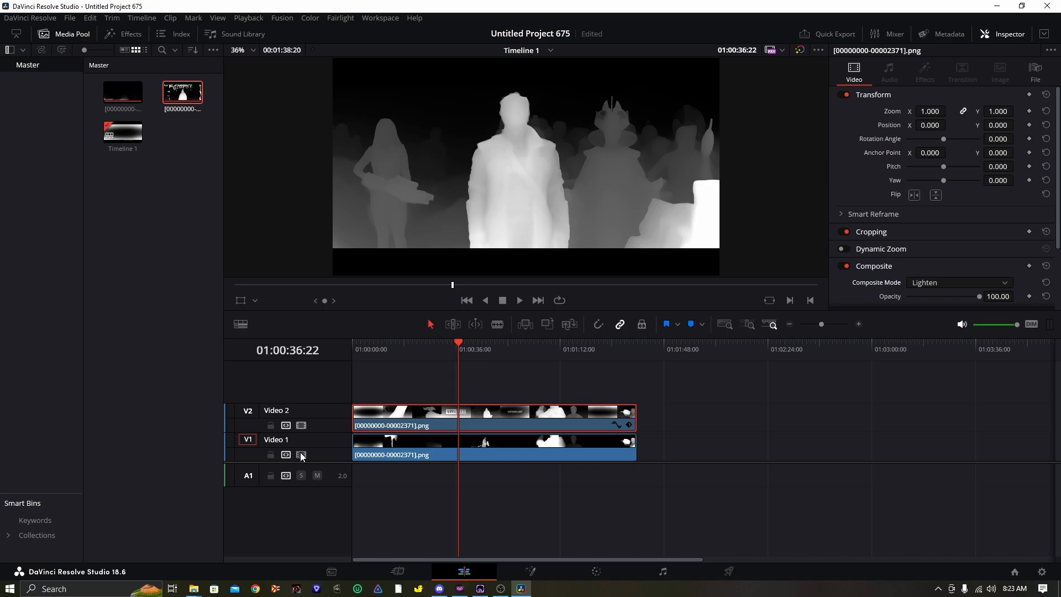
click(301, 455)
click(301, 455)
click(301, 455)
click(301, 455)
click(300, 455)
click(300, 457)
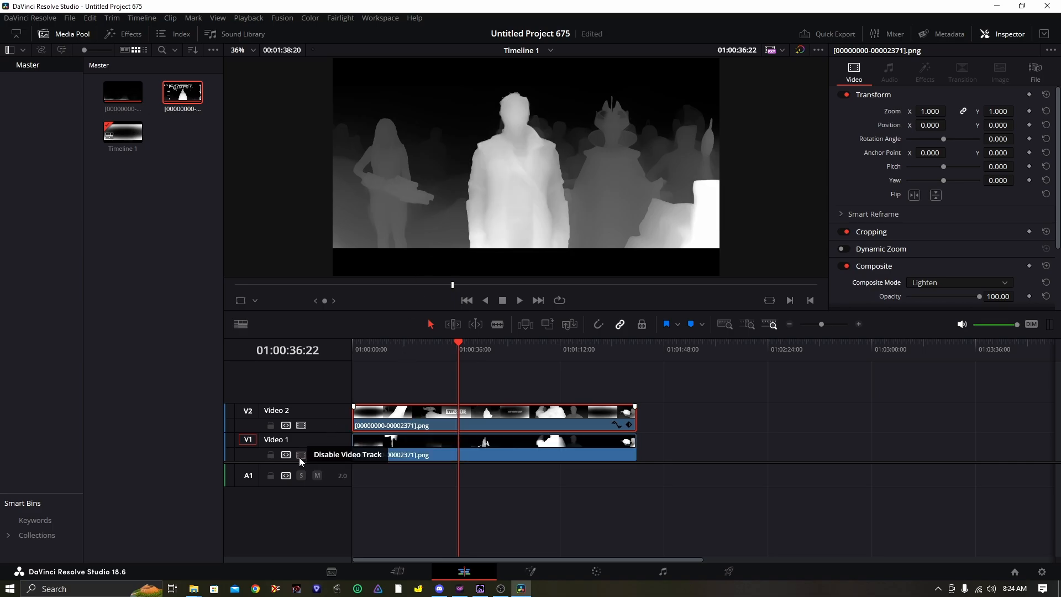
click(300, 457)
click(300, 457)
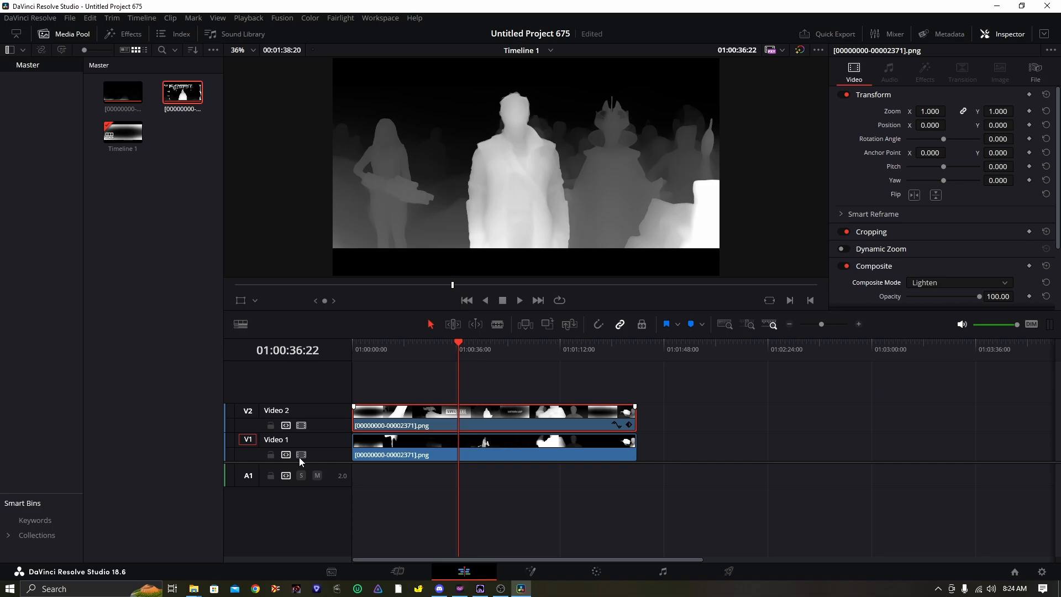
click(299, 457)
click(299, 456)
click(396, 449)
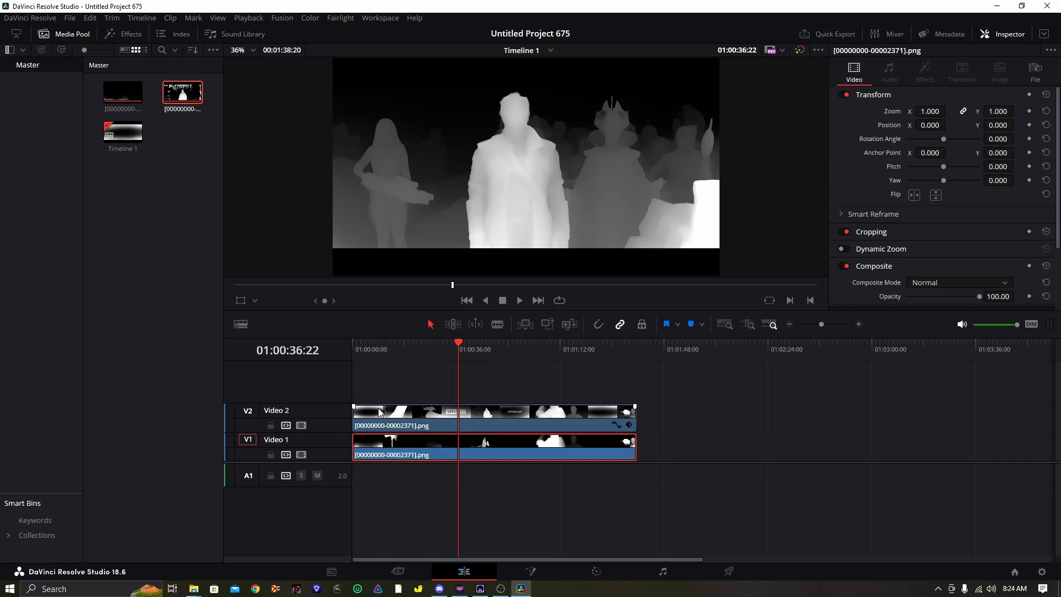
Inspect Video 1 alone with the Video 2 track disabled, move the playhead to 01:00:37:14, and re-enable Video 2.
click(301, 426)
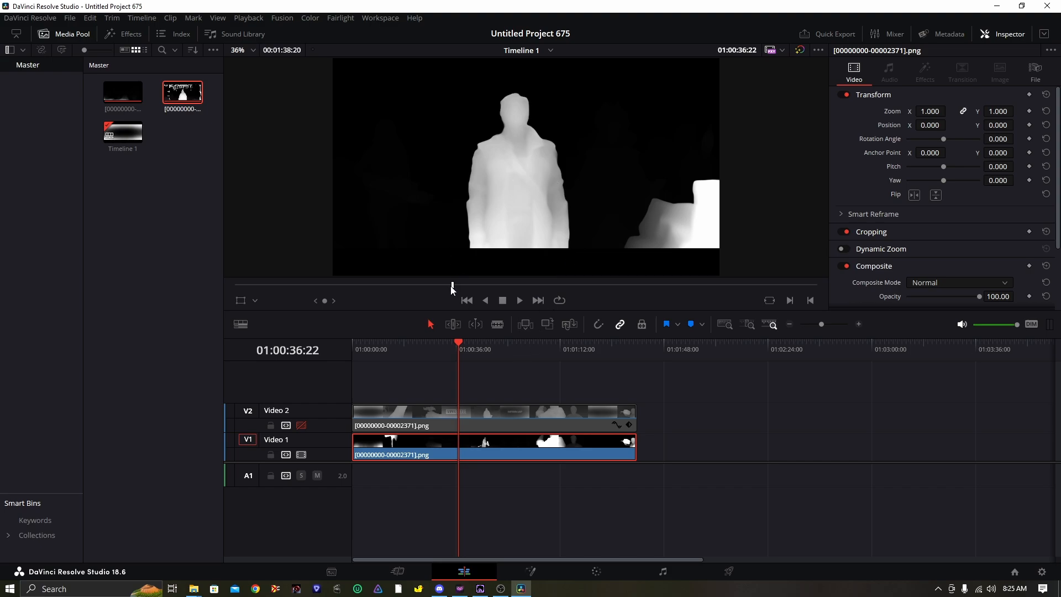
drag(452, 286, 458, 289)
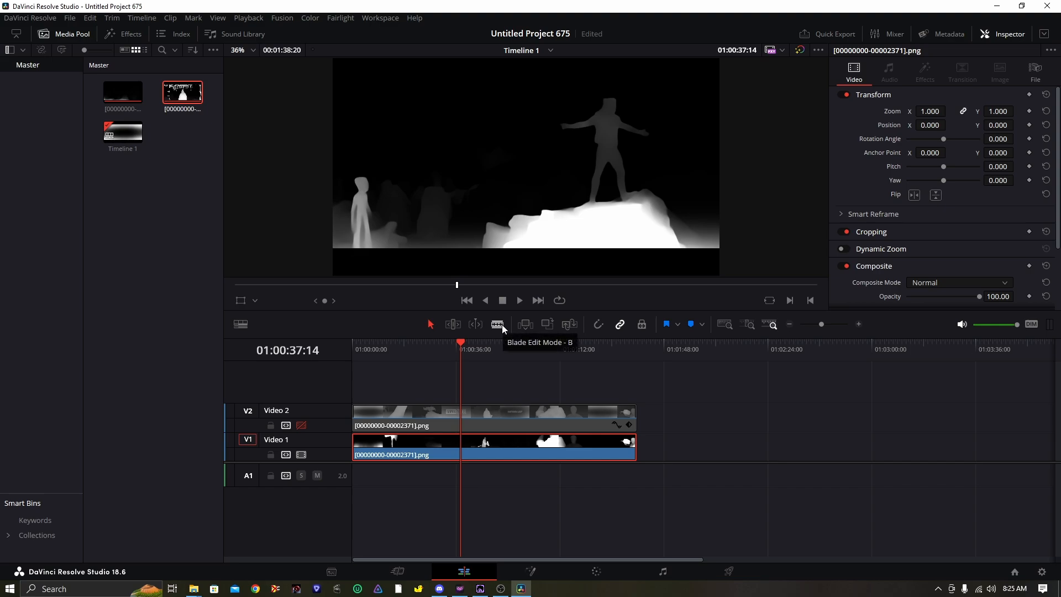
click(301, 426)
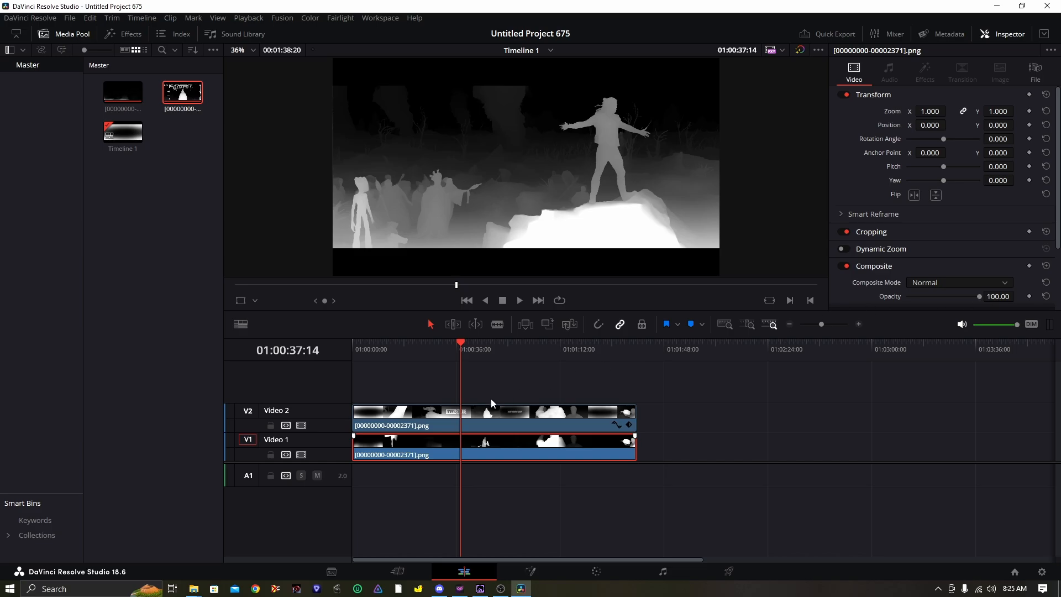
Try adjusting the opacity of the Video 1 and Video 2 depth clips, leaving Video 2 at 100.
click(490, 422)
click(498, 439)
mouse_move(980, 296)
mouse_down()
mouse_move(869, 295)
mouse_move(983, 299)
mouse_up()
click(484, 423)
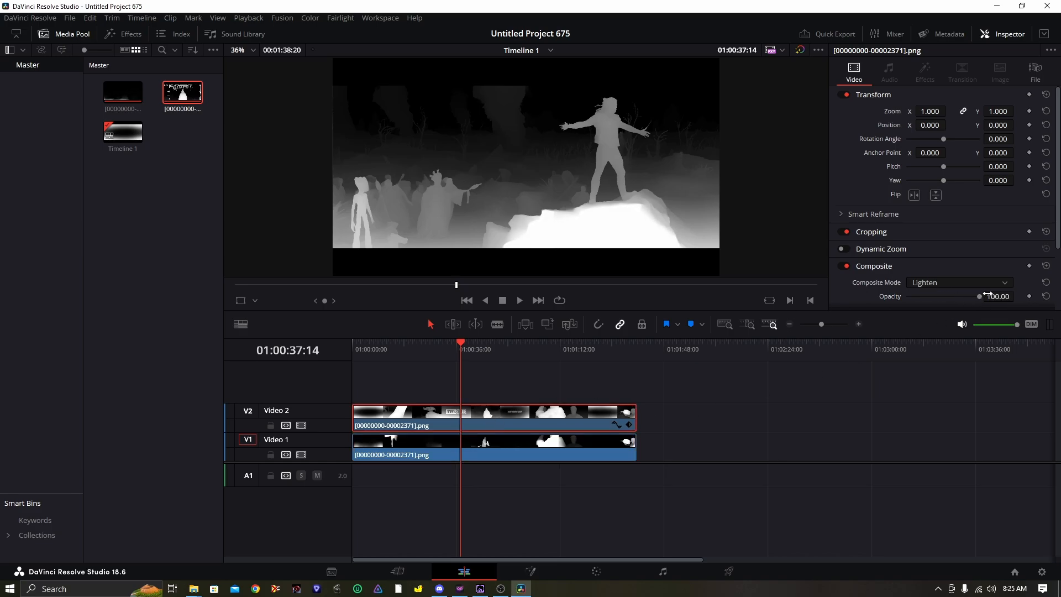
drag(980, 298, 1010, 303)
Disable the Video 1 track, set the Video 2 clip's Mid/Detail to -100 on the Color page, and inspect the image.
click(300, 454)
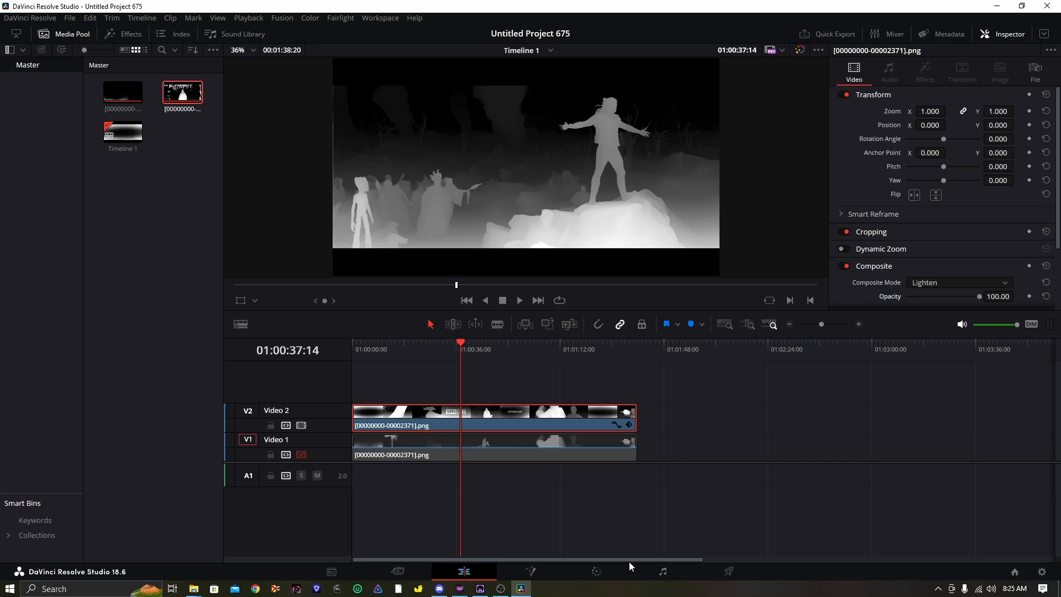
click(597, 573)
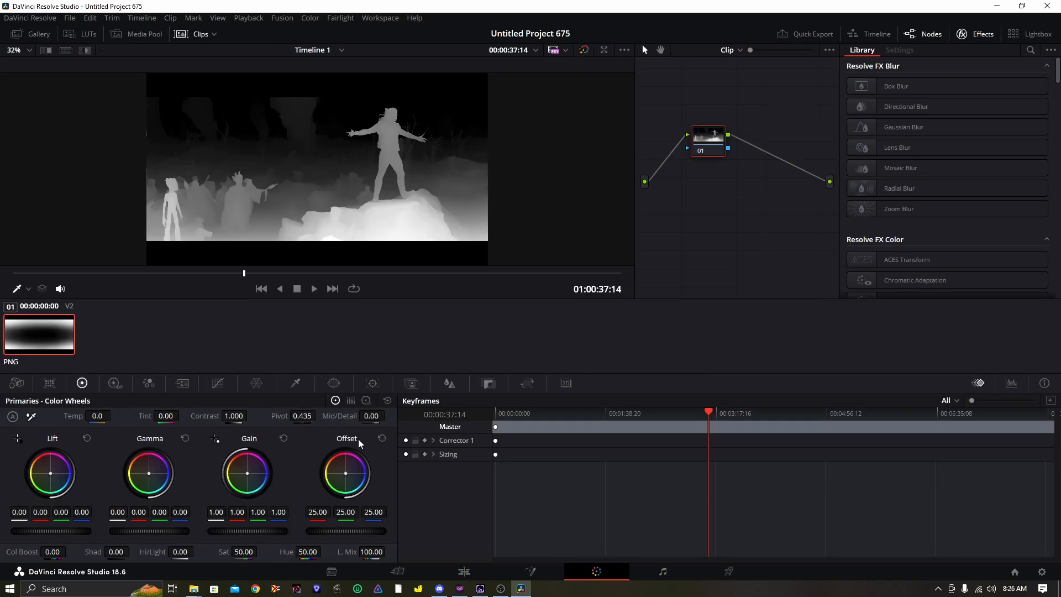
drag(374, 417, 310, 418)
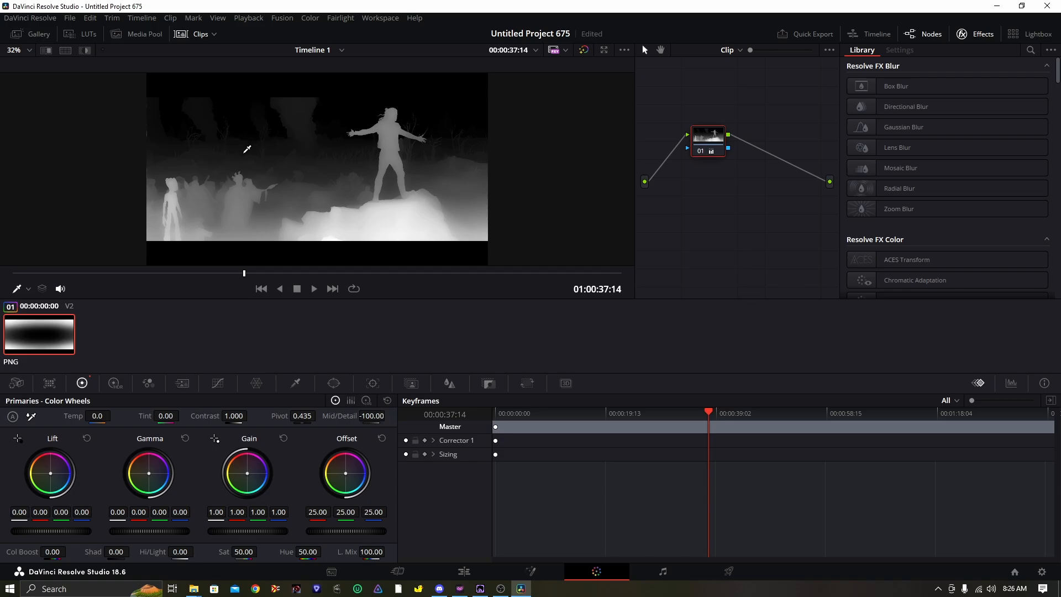
scroll(314, 171, up, 4)
scroll(314, 171, up, 1)
drag(347, 138, 419, 175)
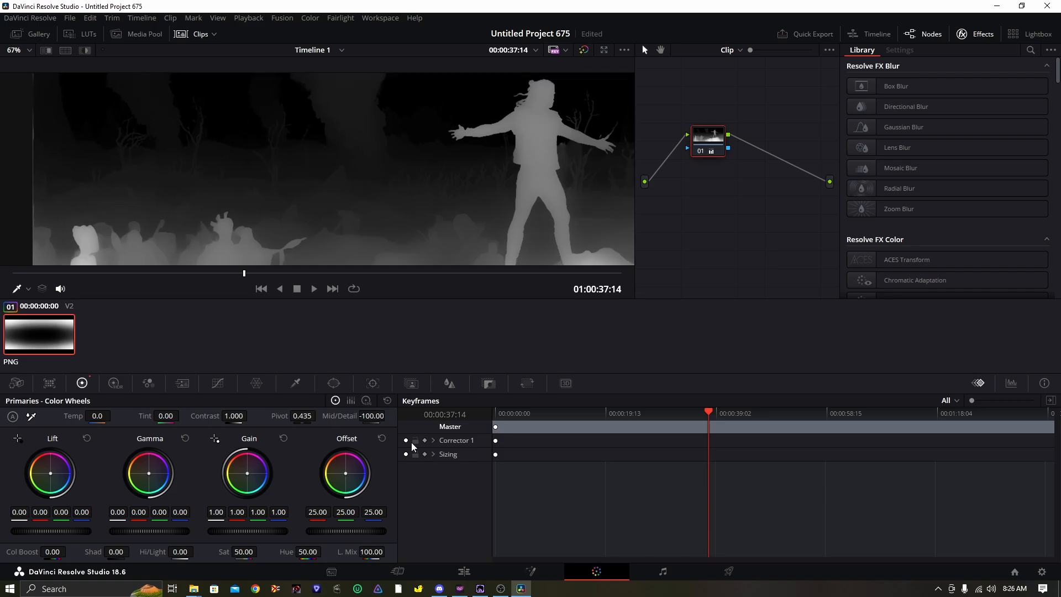
Set Mid/Detail to 100, examine the foreground figures up close, and reset the primaries.
drag(372, 416, 462, 415)
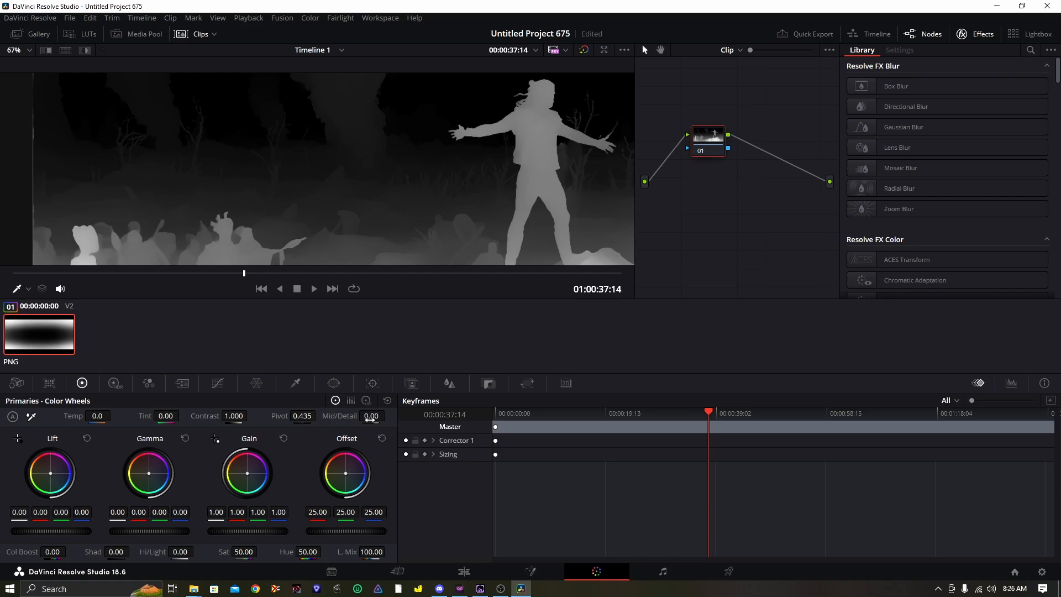
drag(371, 418, 388, 416)
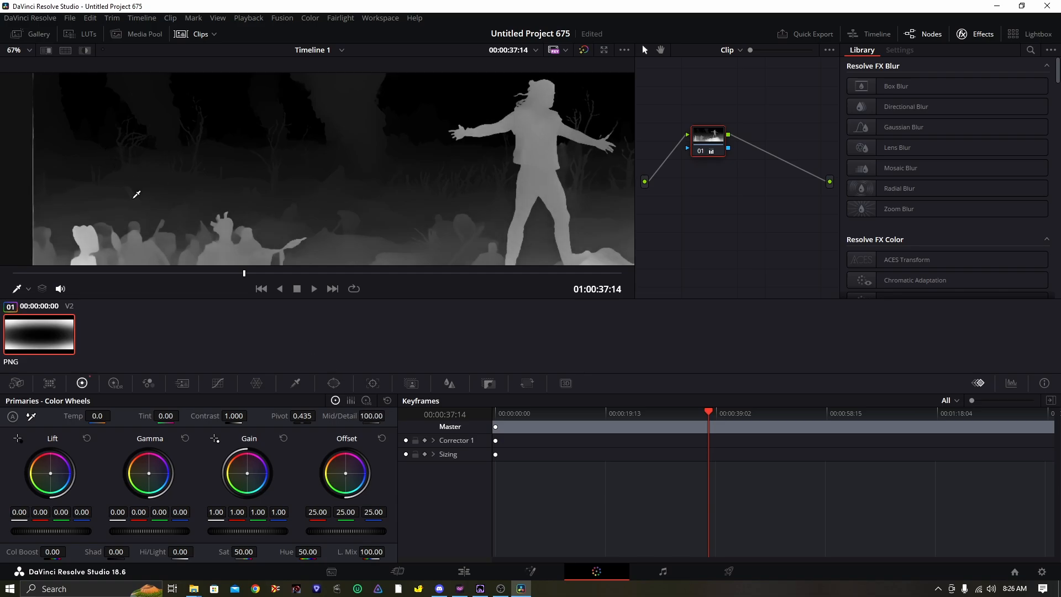
drag(161, 221, 287, 116)
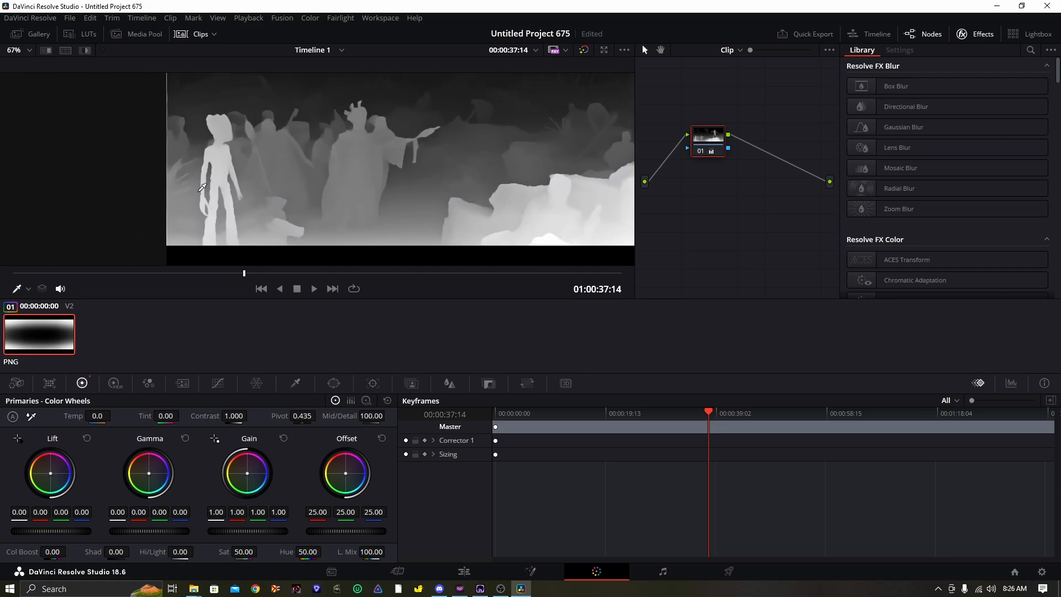
scroll(302, 184, up, 8)
scroll(302, 184, down, 10)
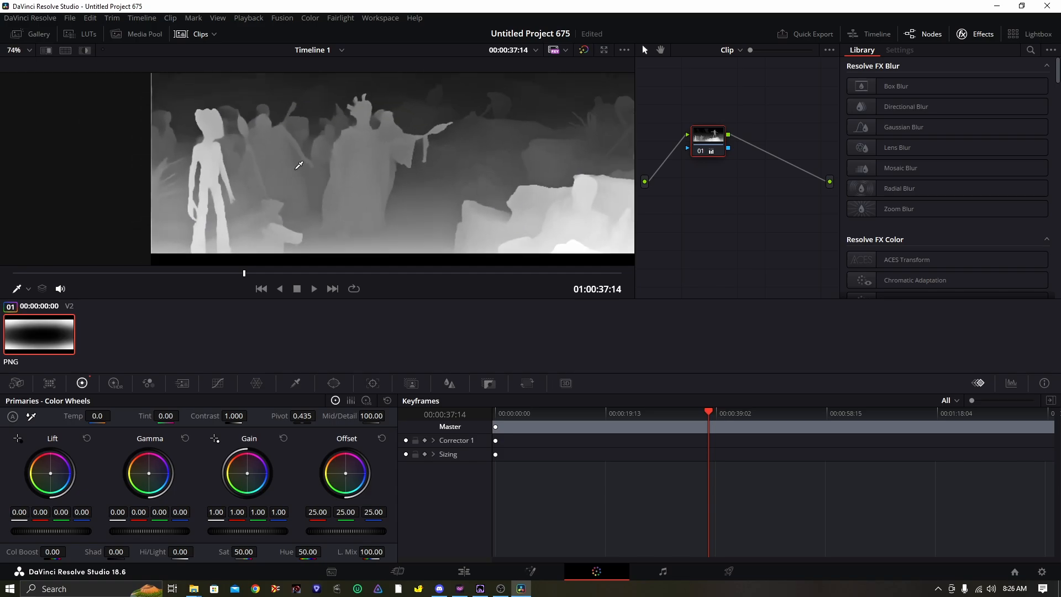
click(231, 274)
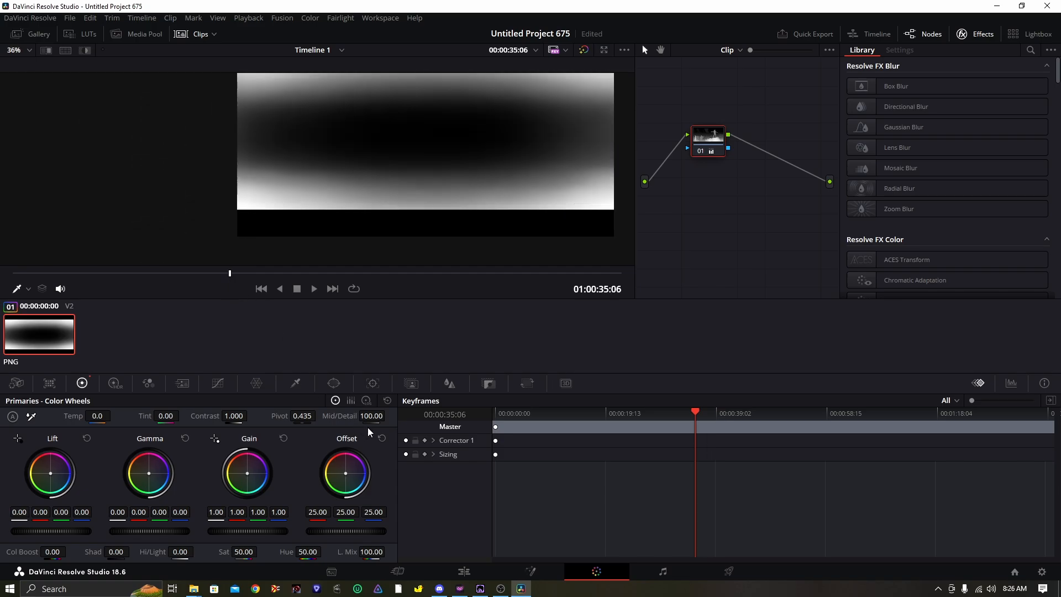
click(387, 400)
At 01:00:50:23, set Mid/Detail to 100, examine the bright structures up close, and reset the primaries.
drag(208, 275, 327, 273)
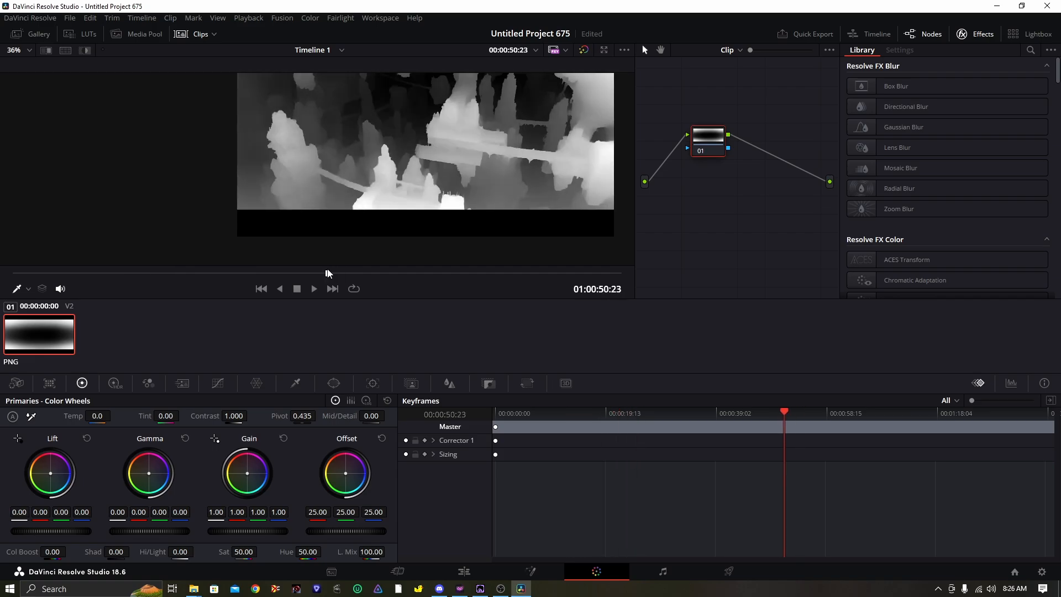
drag(408, 147, 324, 190)
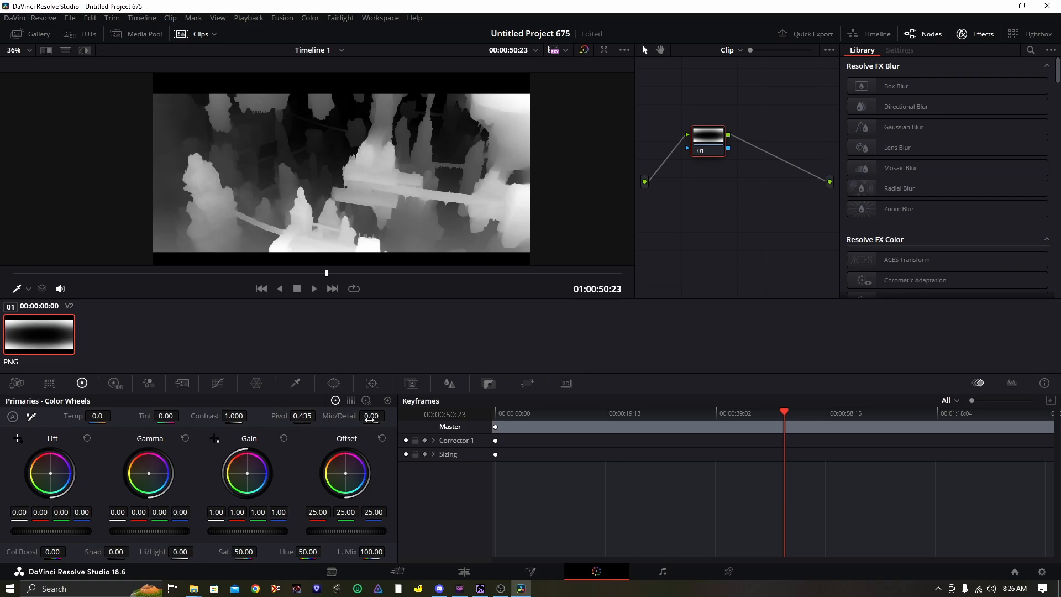
drag(370, 419, 382, 418)
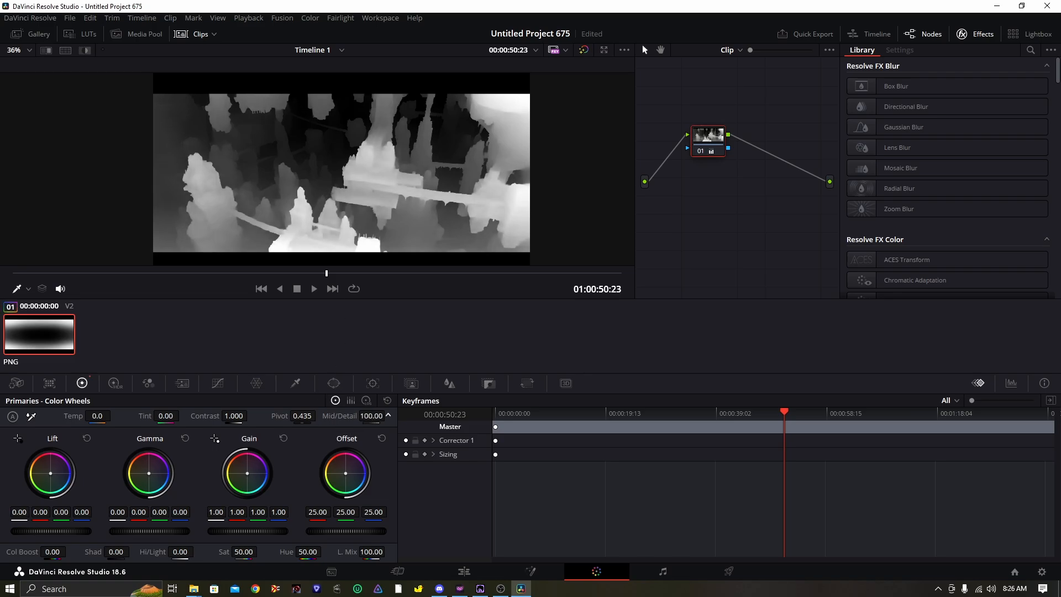
scroll(379, 178, up, 10)
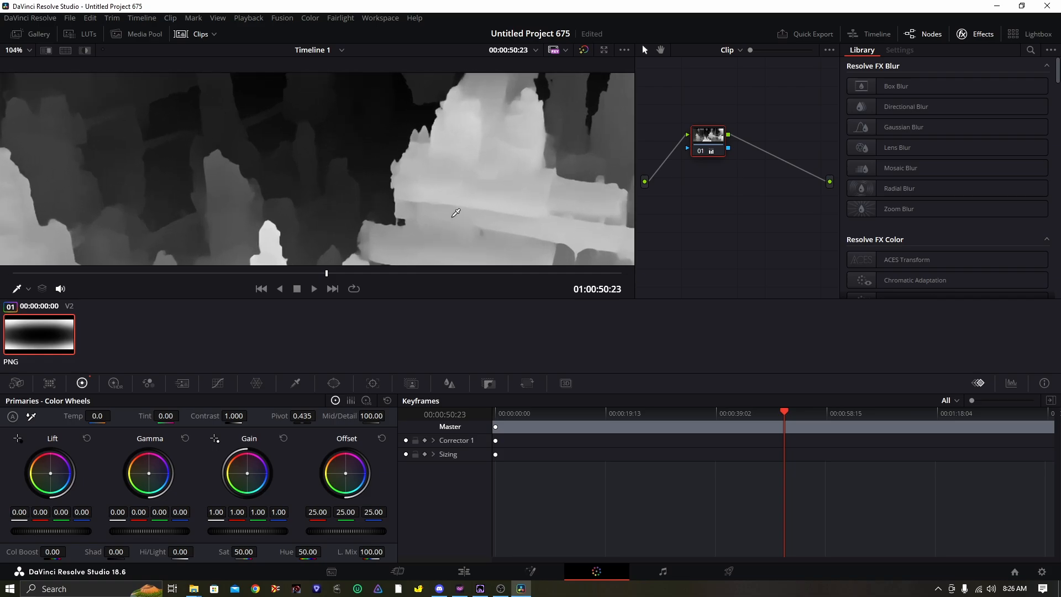
drag(417, 144, 121, 86)
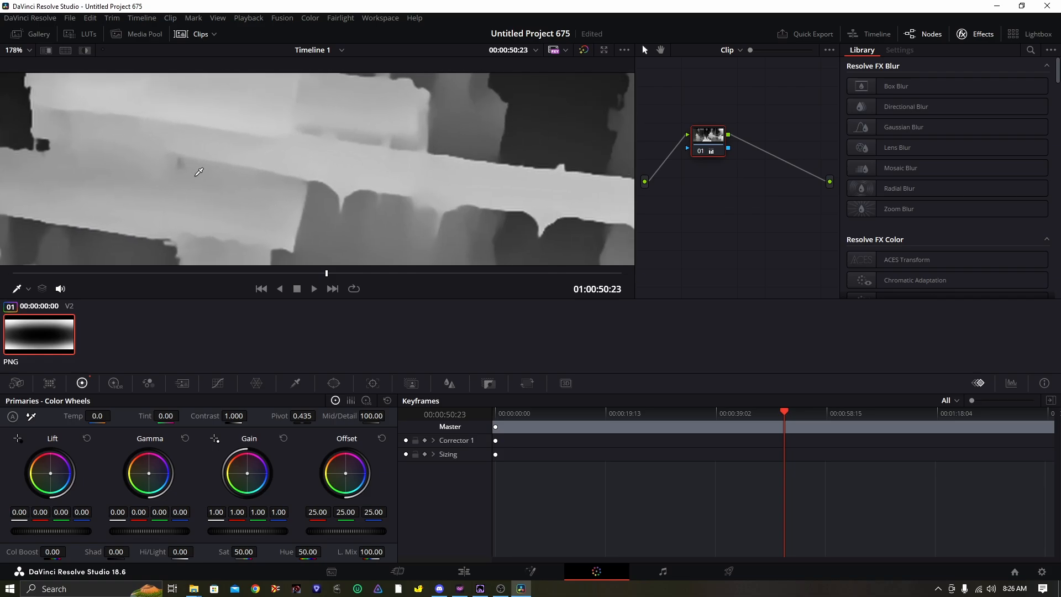
drag(187, 159, 279, 175)
click(387, 402)
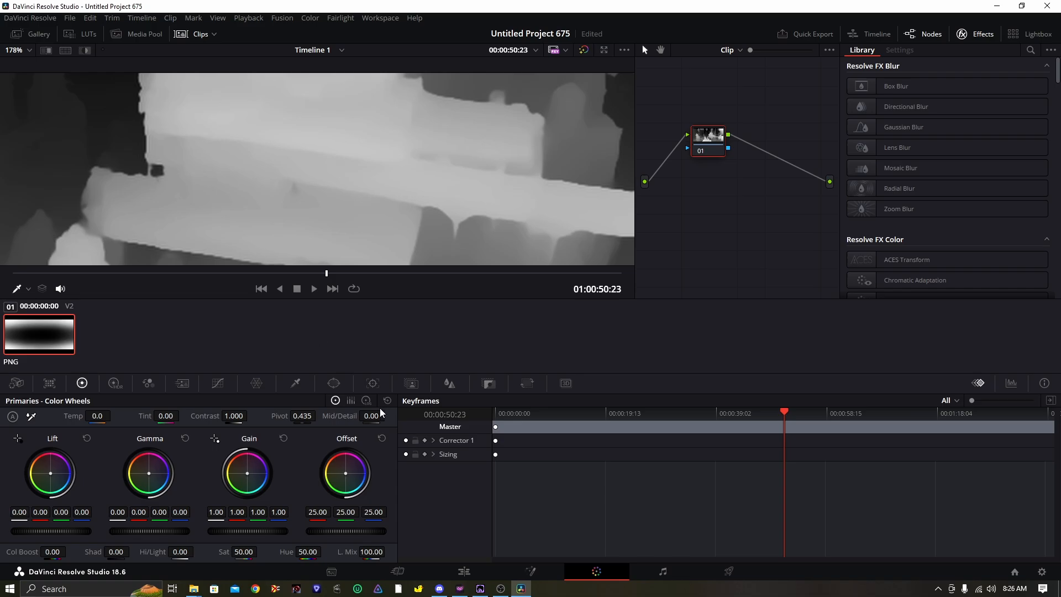
Reapply Mid/Detail 100 to check the edges of the central structure, and reset the primaries again.
drag(368, 415, 432, 416)
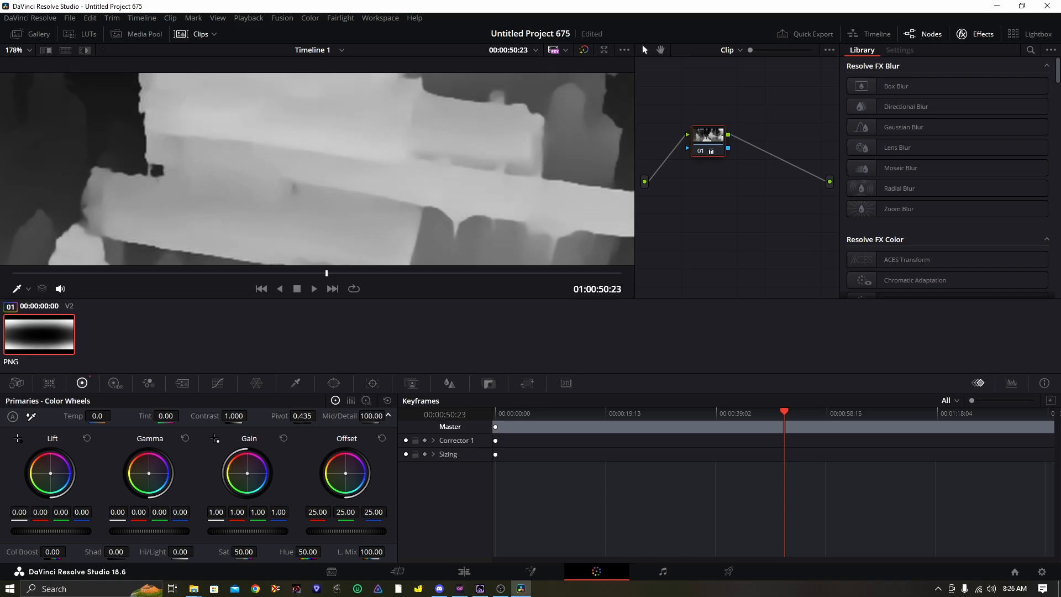
drag(203, 173, 481, 255)
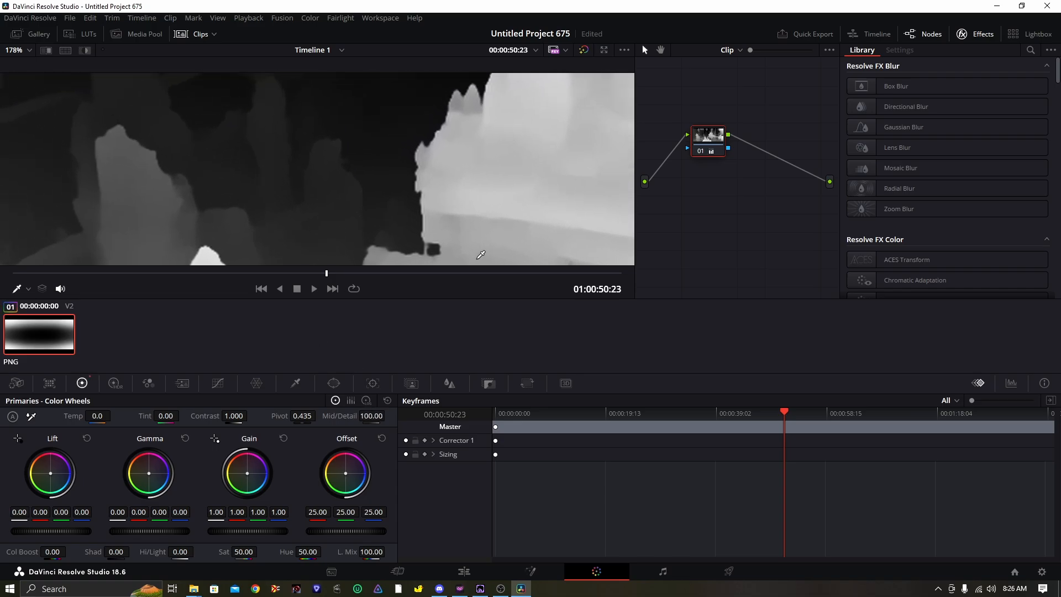
click(388, 400)
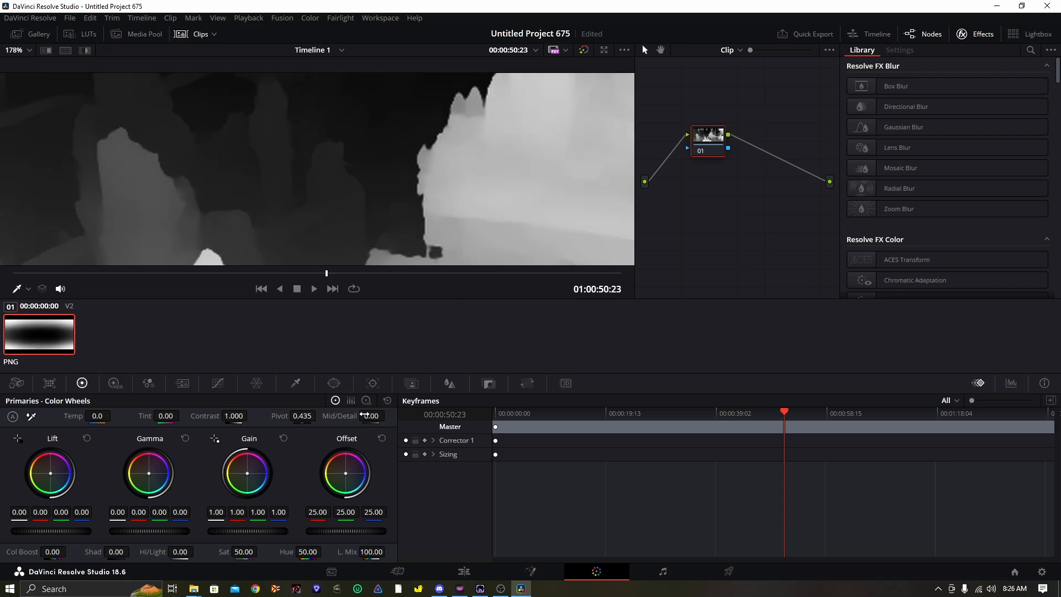
Set Mid/Detail back to 100 and inspect the structures across the frame, both close up and as a whole.
drag(368, 416, 388, 415)
drag(175, 200, 421, 212)
mouse_move(133, 193)
mouse_down()
mouse_move(234, 195)
mouse_move(234, 209)
mouse_move(391, 169)
mouse_move(91, 144)
mouse_up()
drag(390, 170, 105, 139)
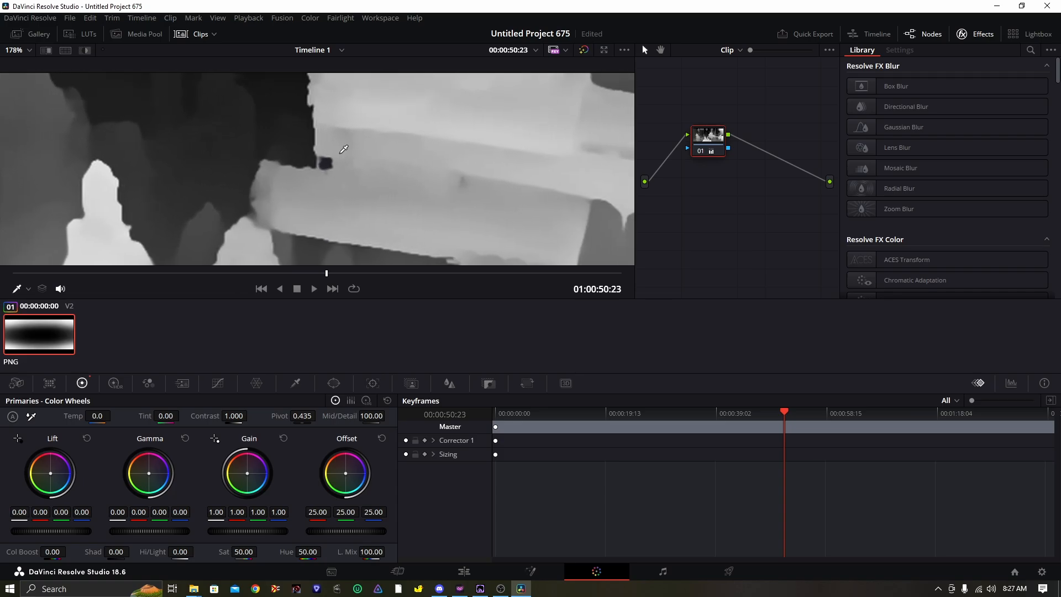
drag(489, 153, 389, 156)
scroll(391, 159, down, 8)
scroll(362, 161, down, 5)
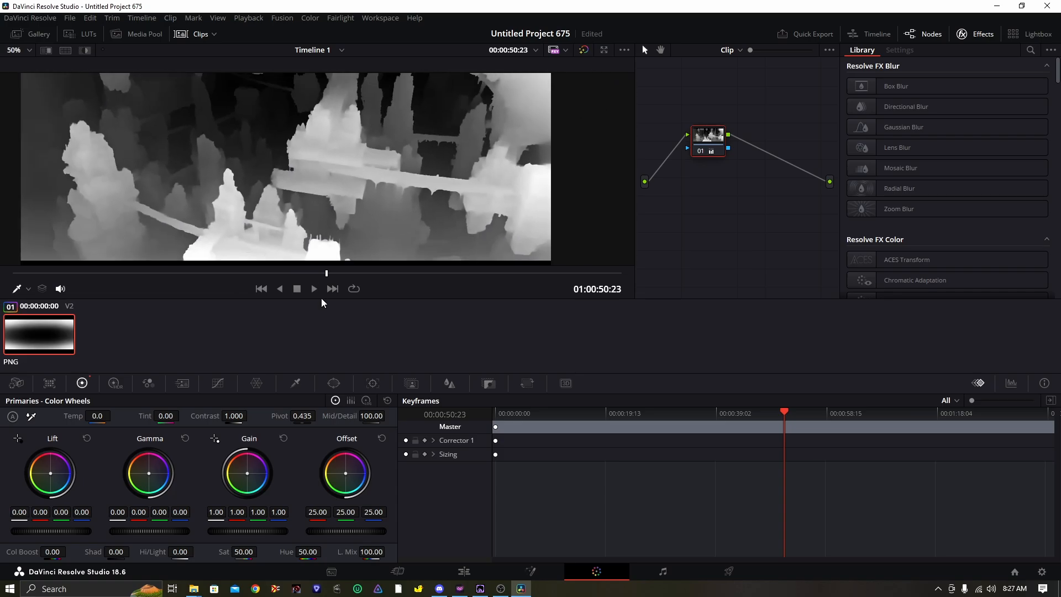
Move the playhead to 01:01:18:03 and set Mid/Detail to 100 on the shot of the two facing figures.
drag(327, 274, 495, 273)
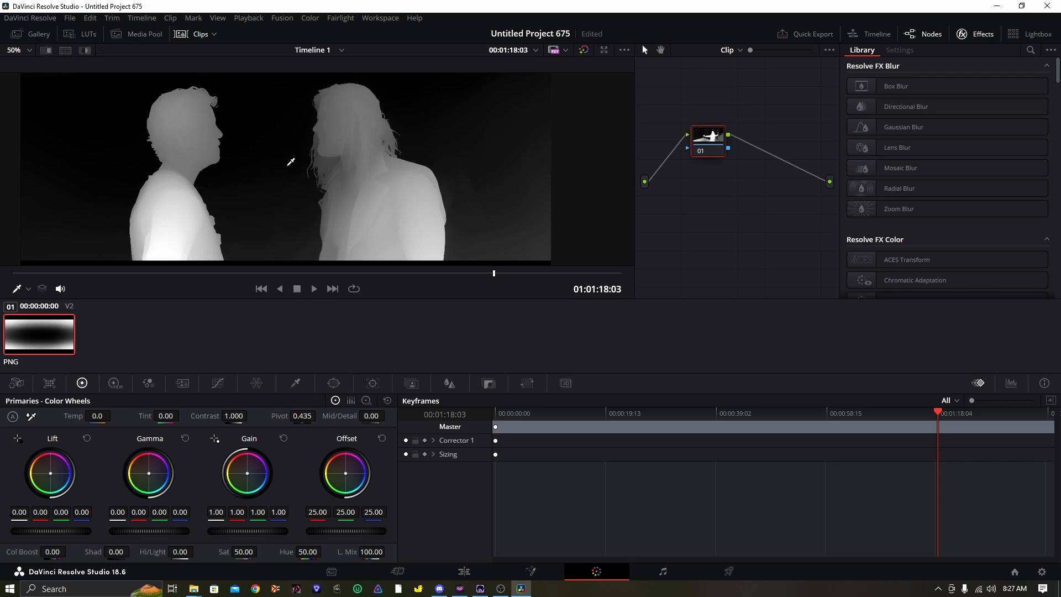
scroll(289, 161, up, 5)
drag(415, 199, 421, 225)
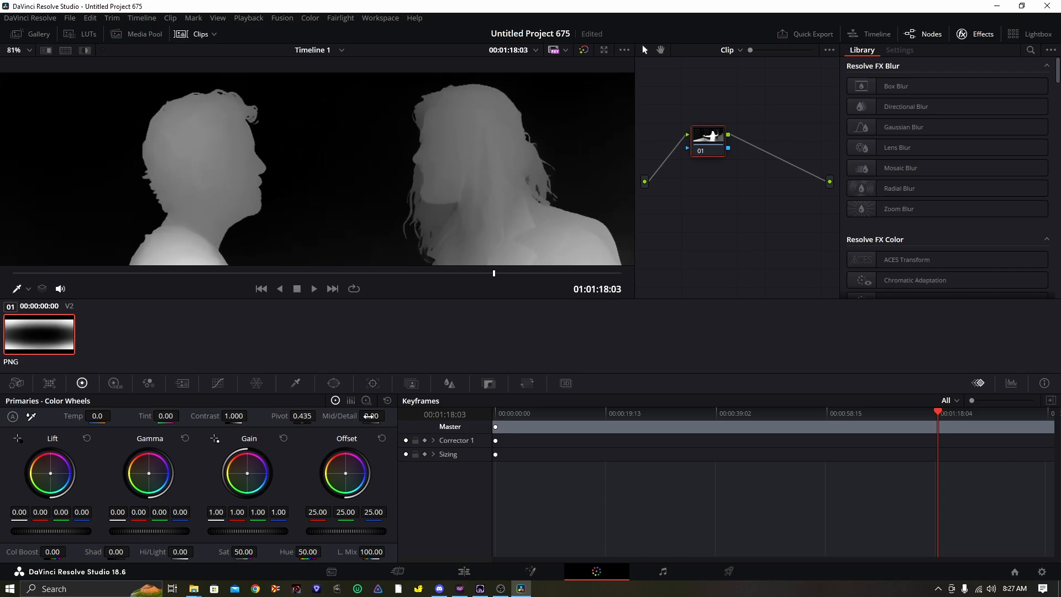
mouse_move(369, 416)
mouse_down()
mouse_move(437, 417)
mouse_move(359, 415)
mouse_move(380, 419)
mouse_up()
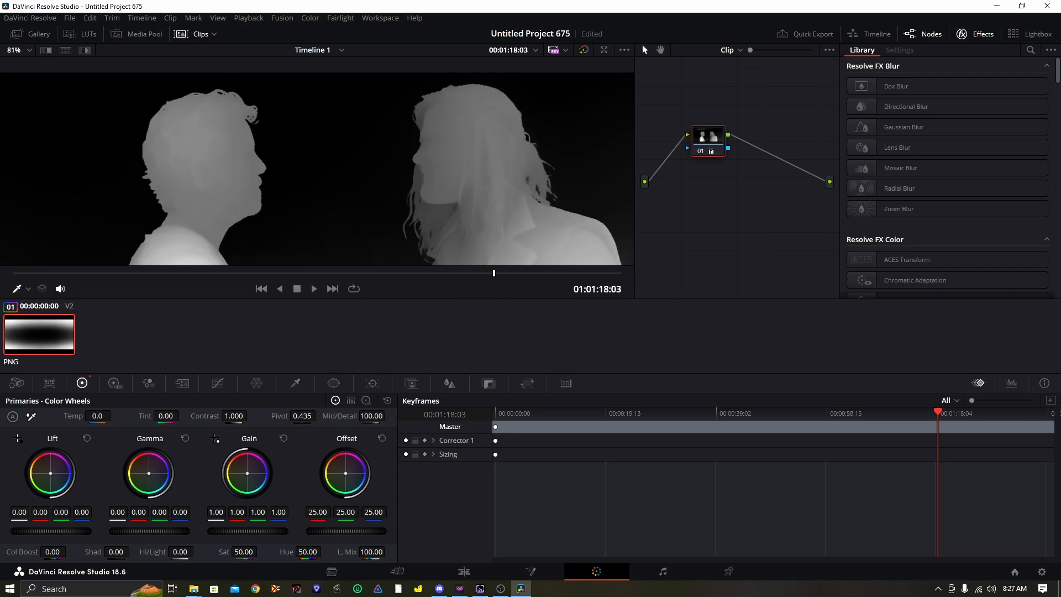
Return to the Edit page and compare the blend with Video 1 enabled and disabled, leaving the track enabled.
click(530, 571)
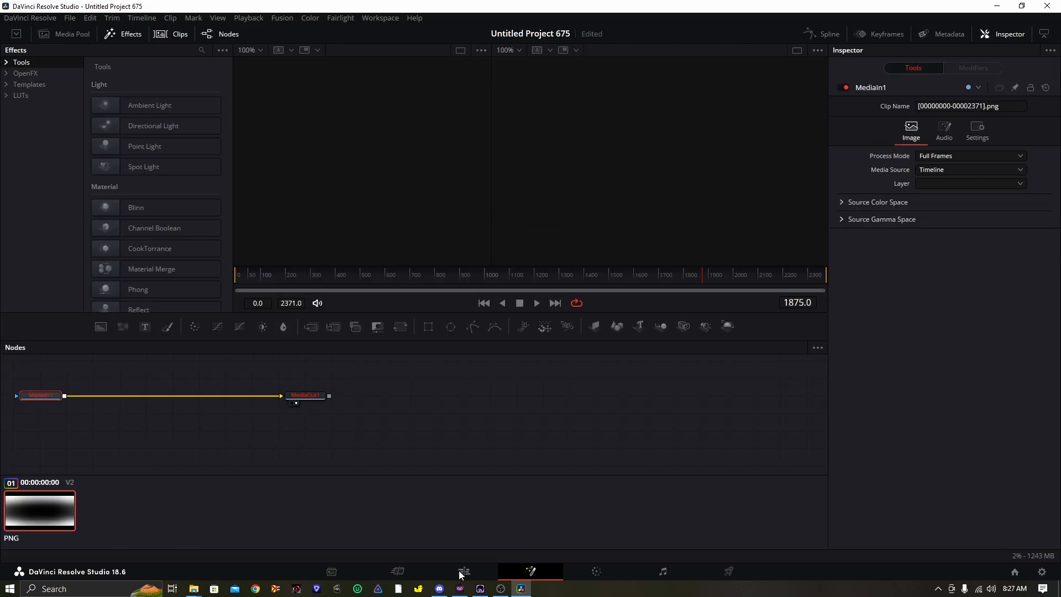
click(464, 571)
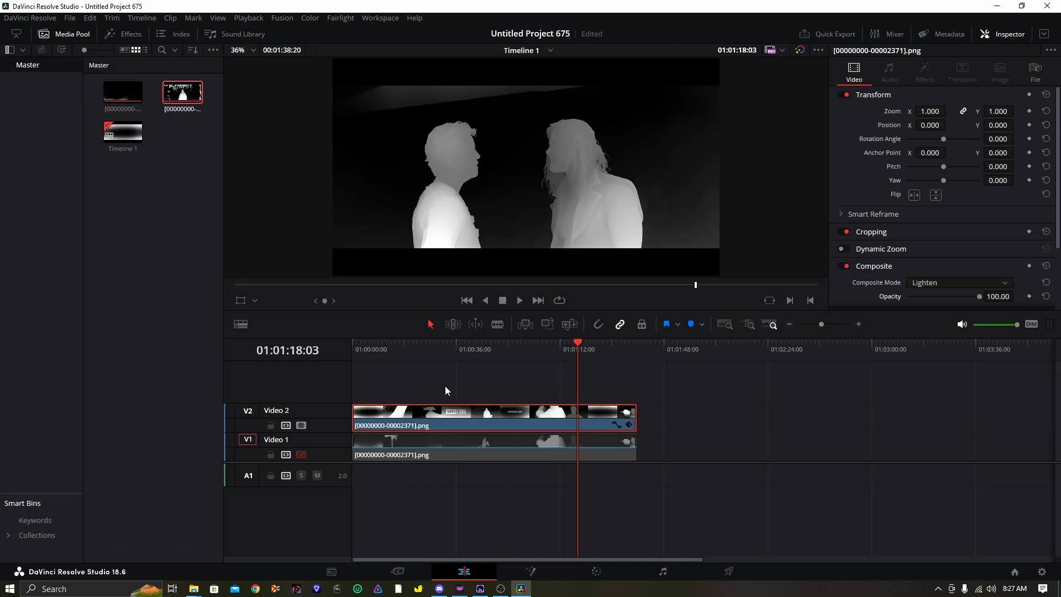
click(301, 454)
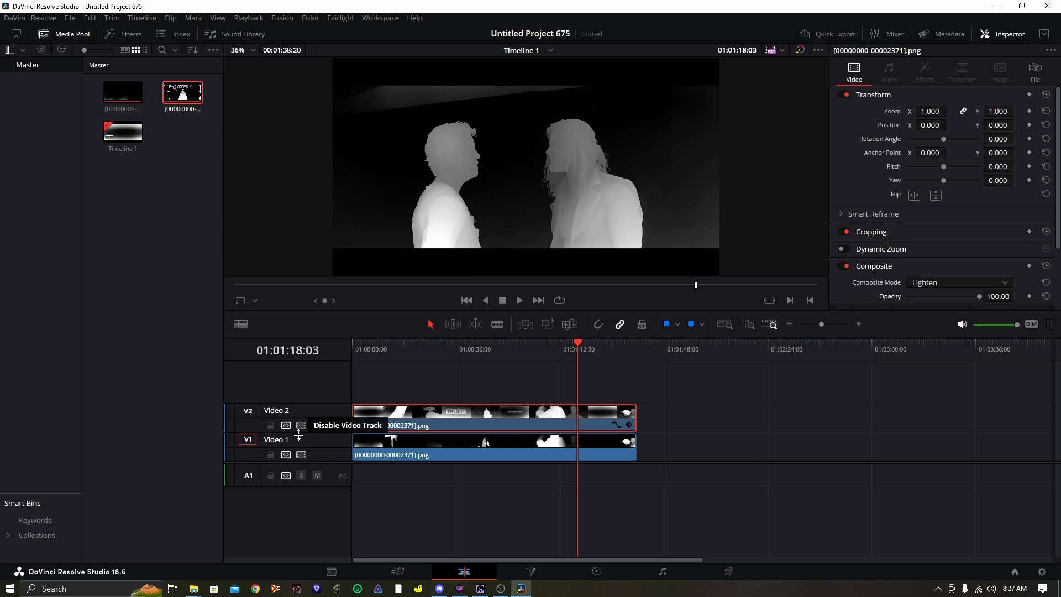
click(302, 455)
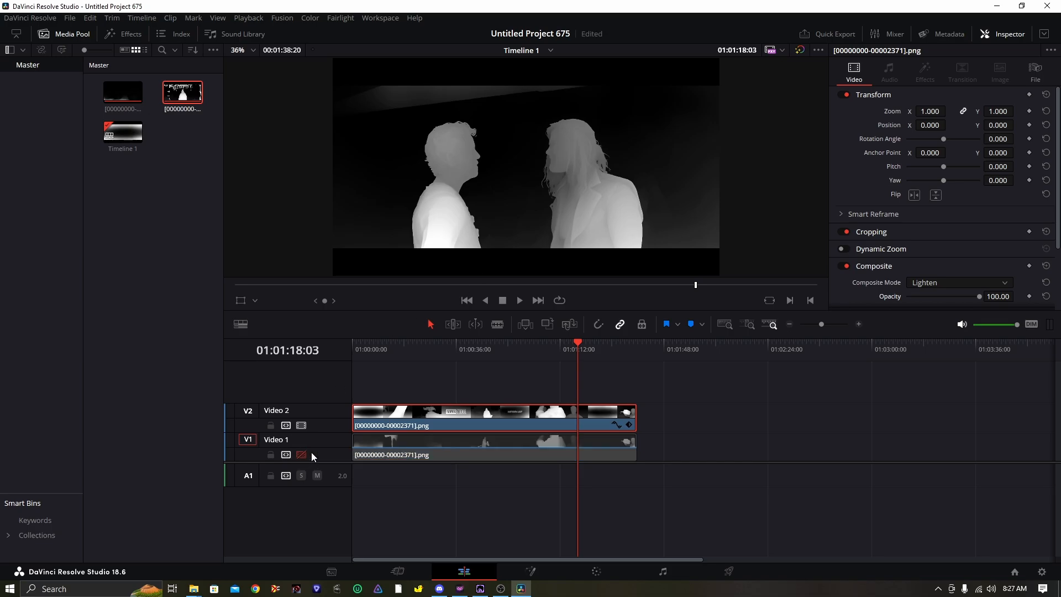
click(301, 455)
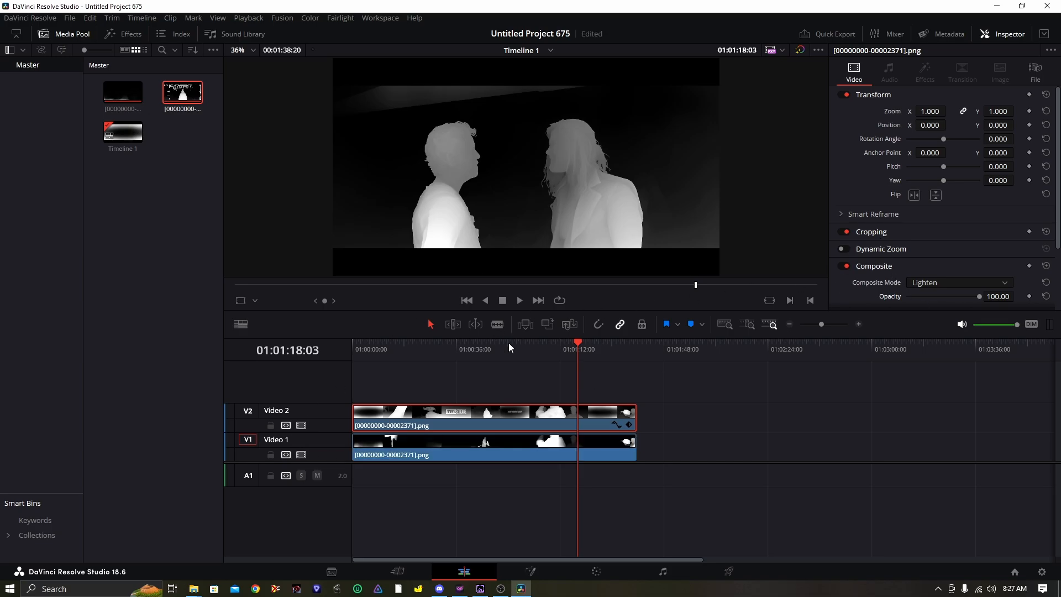
Move the playhead to 01:01:10:06 and compare the Lighten blend with Video 1 disabled and enabled, leaving the track enabled.
click(575, 343)
drag(575, 340, 555, 340)
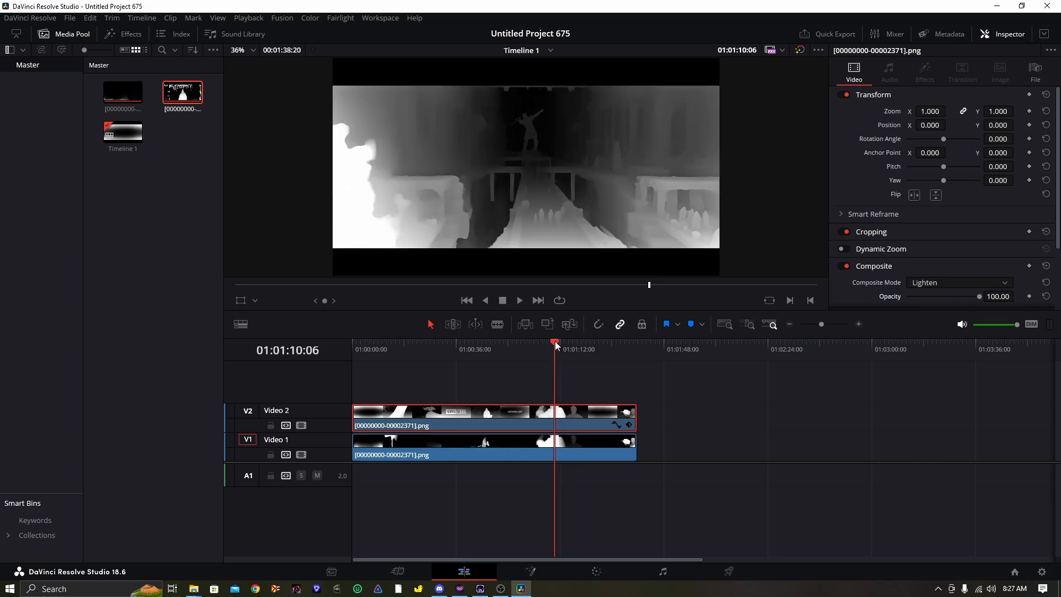
click(301, 454)
click(301, 455)
click(302, 454)
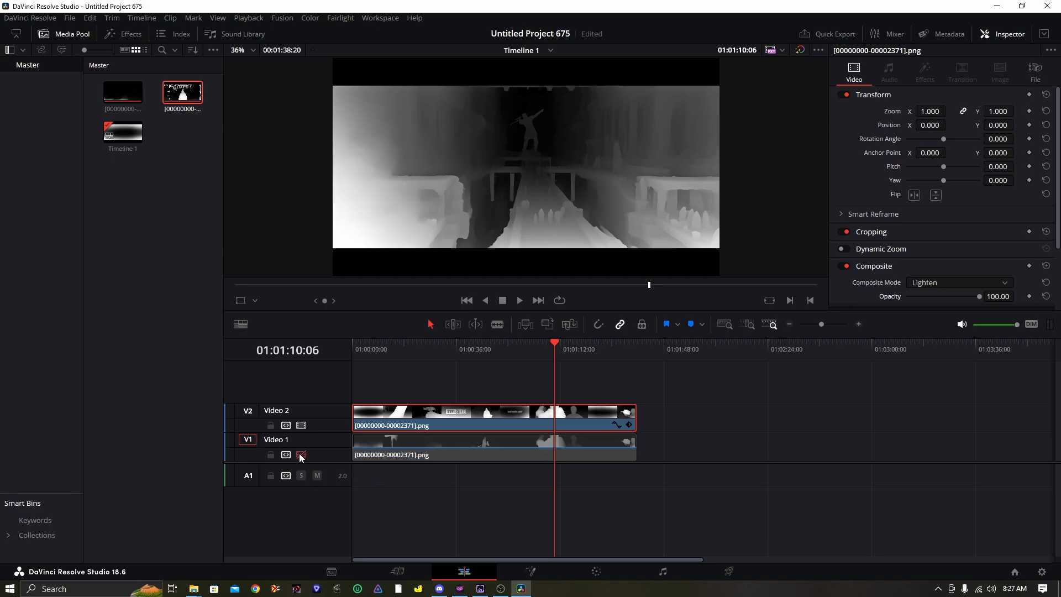
click(302, 455)
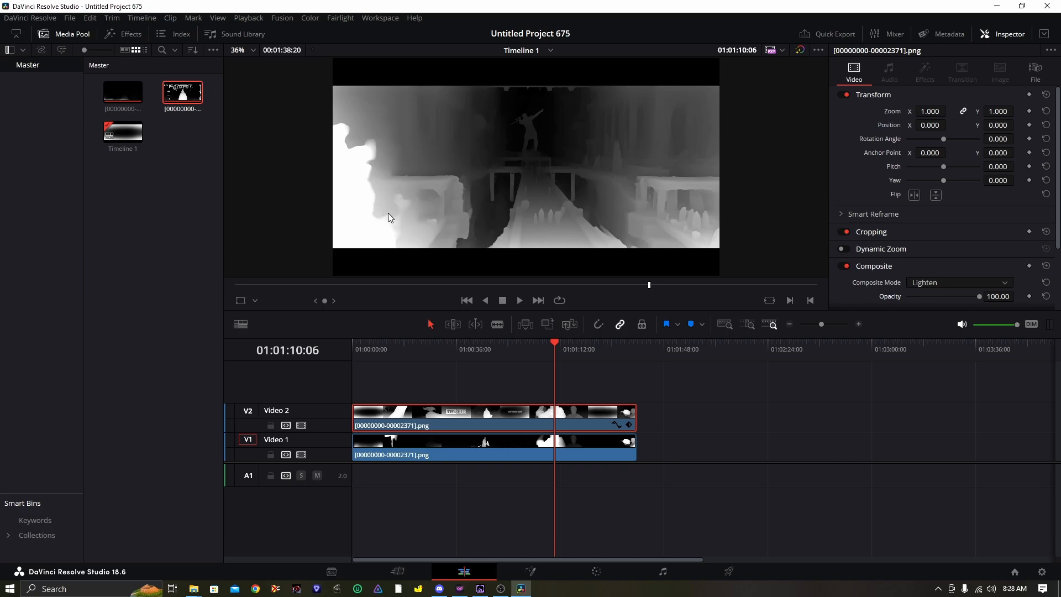
Compare the Lighten blend with Video 1 disabled and enabled at 01:01:10:06 and 01:01:08:22, leaving the track enabled.
click(301, 454)
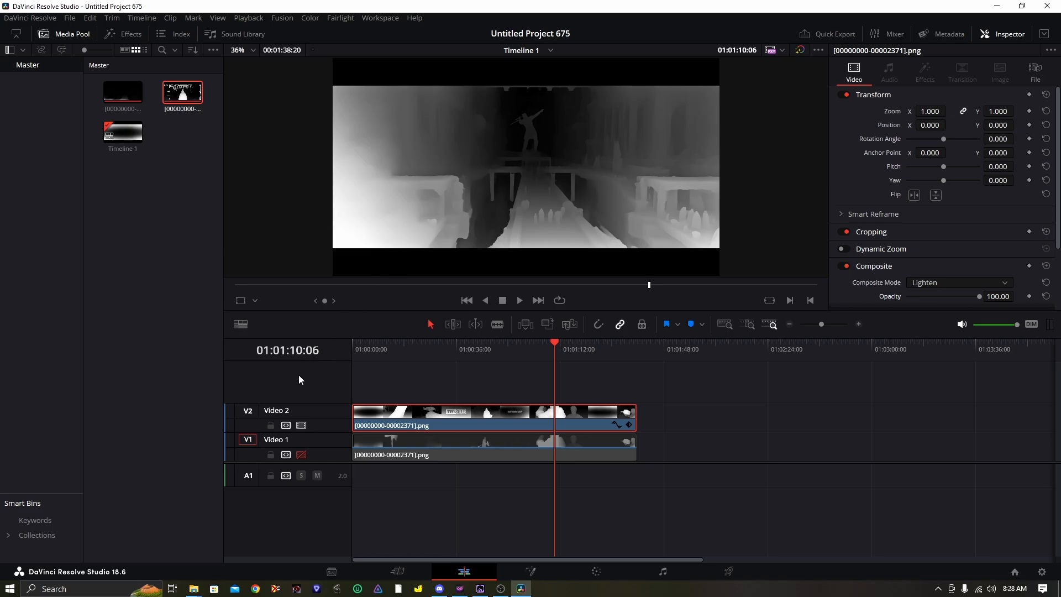
click(302, 455)
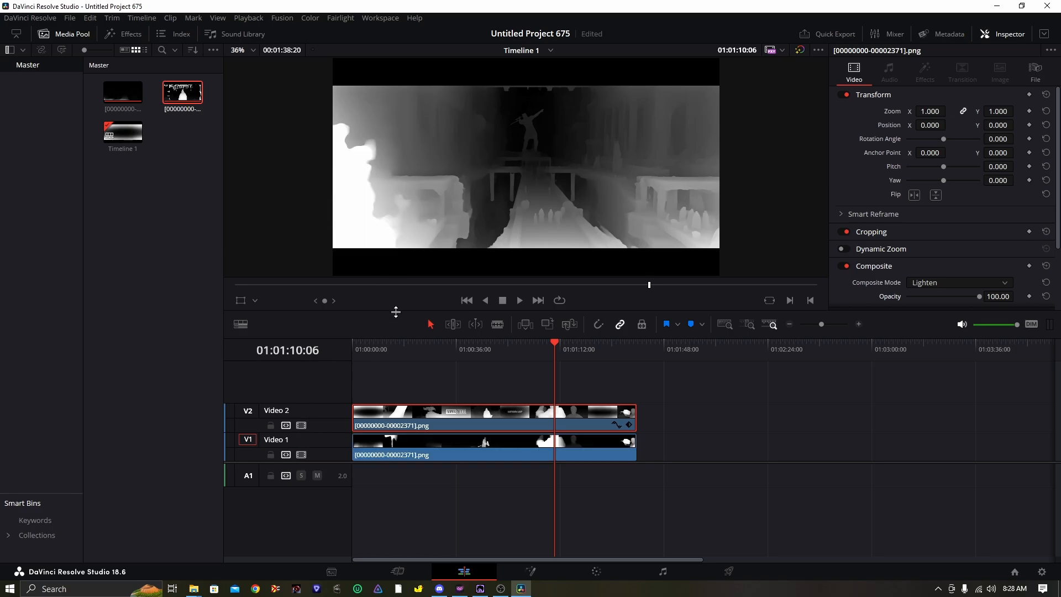
drag(553, 342, 551, 342)
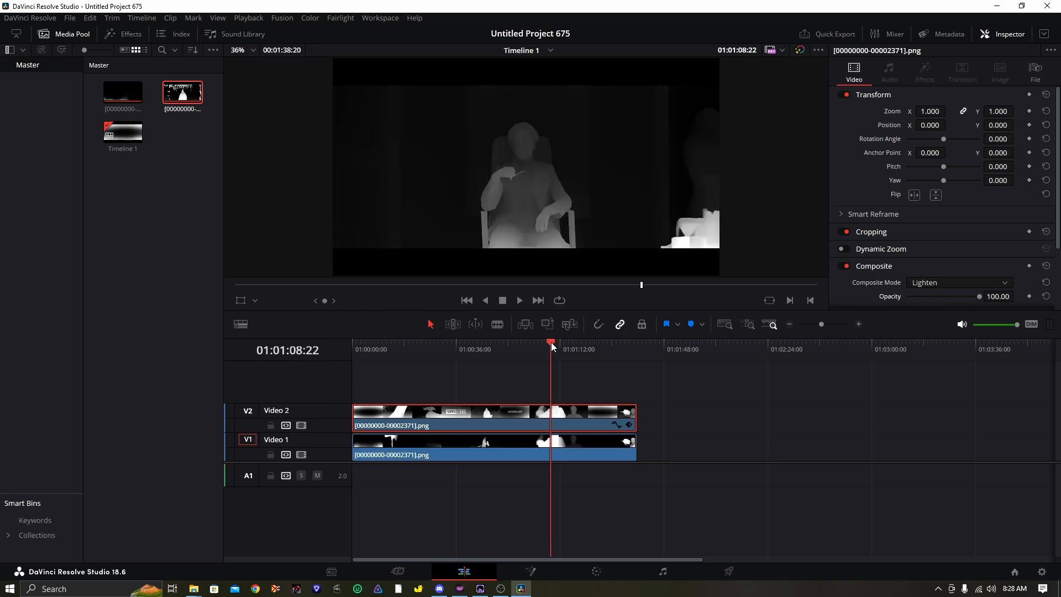
click(301, 454)
click(301, 454)
Move the playhead to 01:00:45:18 and compare the blend with Video 1 disabled and enabled, leaving the track enabled.
drag(533, 342, 487, 343)
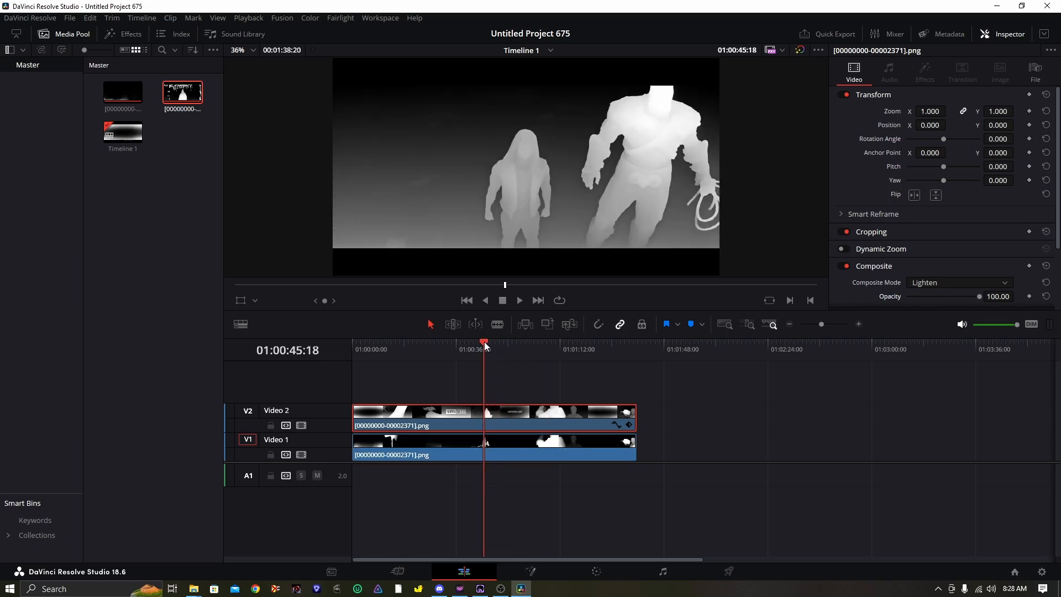
click(303, 455)
click(303, 455)
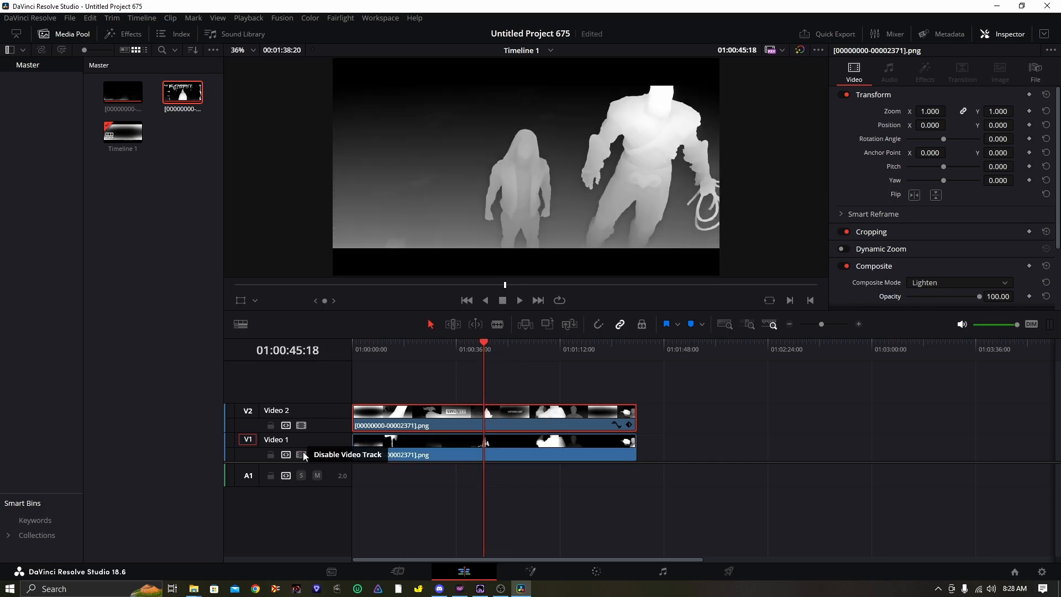
Move the playhead to 01:00:41:08 and compare the axe shot repeatedly with Video 1 disabled and enabled, leaving the track enabled.
drag(479, 343, 471, 344)
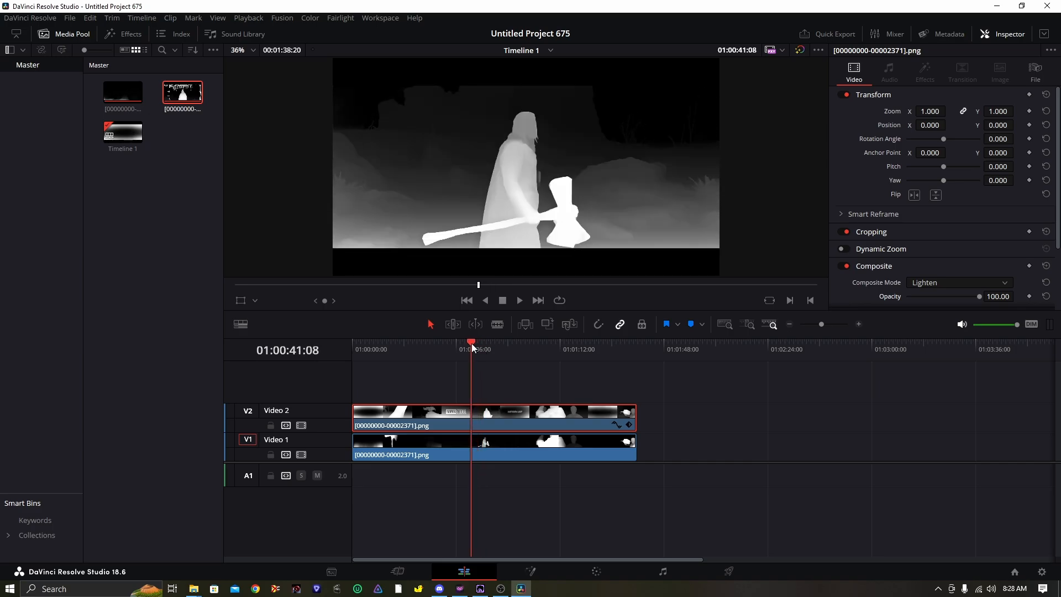
click(301, 454)
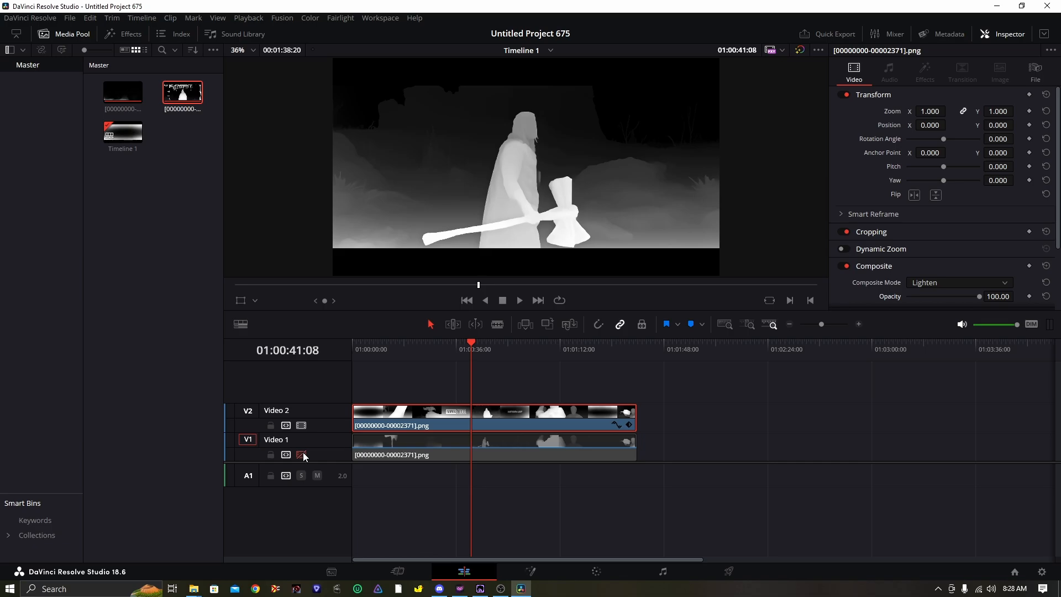
click(302, 454)
click(302, 453)
click(301, 454)
click(302, 454)
click(302, 454)
click(302, 454)
click(301, 453)
Set the Video 1 clip's opacity to 96.18 and compare the axe shot with the track disabled and enabled.
mouse_move(979, 298)
mouse_down()
mouse_move(960, 297)
mouse_move(977, 298)
mouse_up()
click(513, 443)
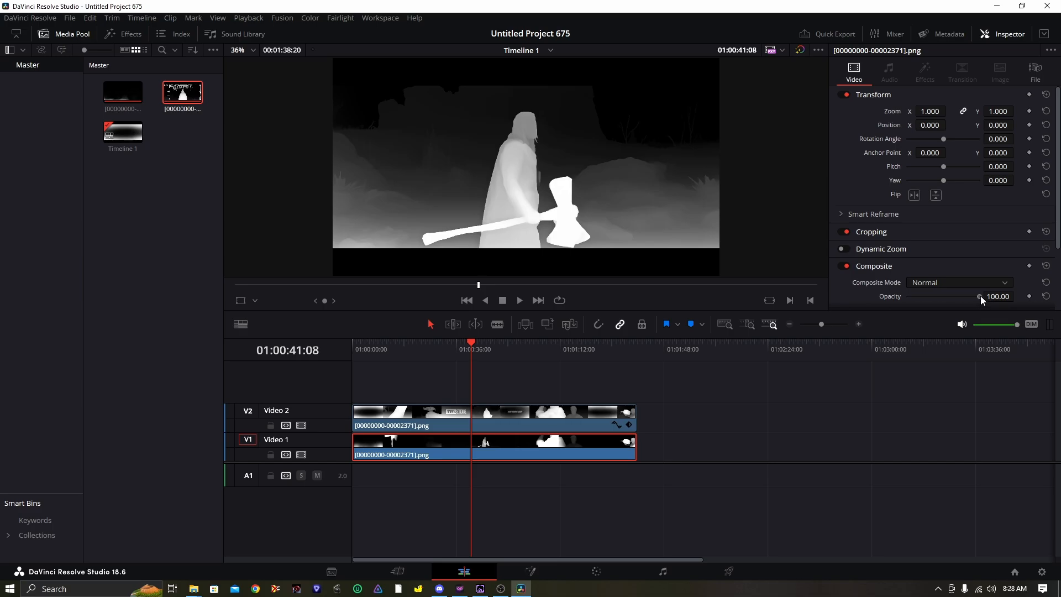
mouse_move(981, 296)
mouse_down()
mouse_move(968, 296)
mouse_move(982, 297)
mouse_up()
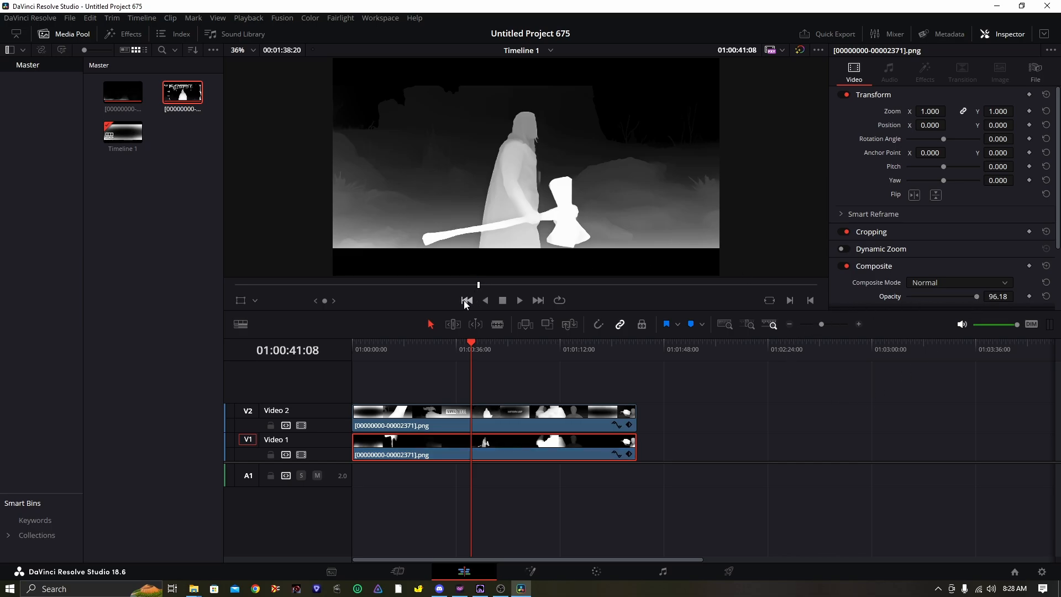
click(301, 454)
click(301, 454)
click(300, 455)
click(301, 455)
Move the playhead to 01:00:34:14 and compare the blend with Video 1 disabled and enabled, leaving the track enabled.
drag(465, 288, 439, 287)
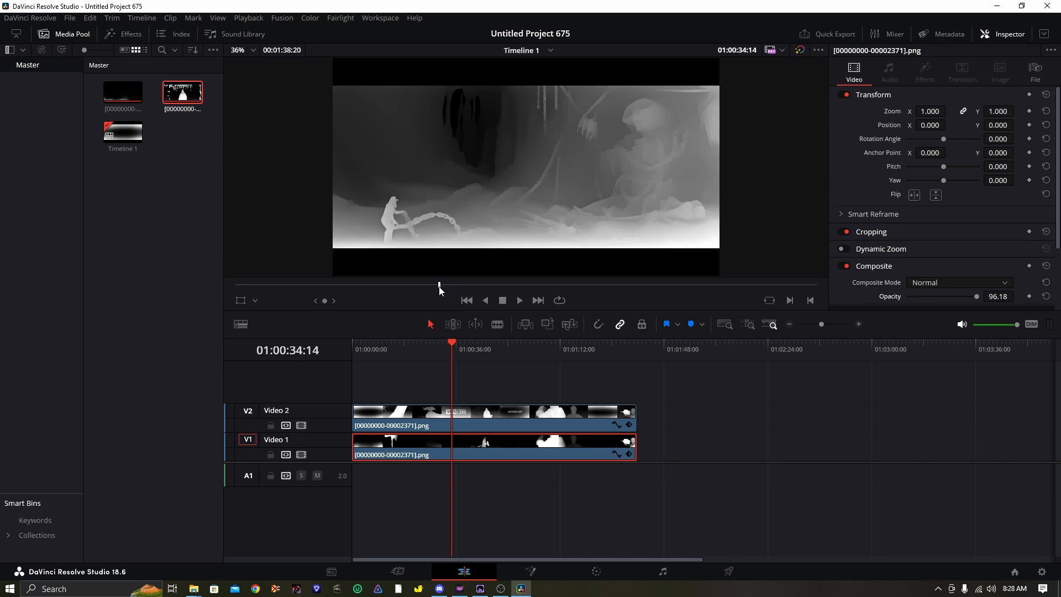
click(303, 452)
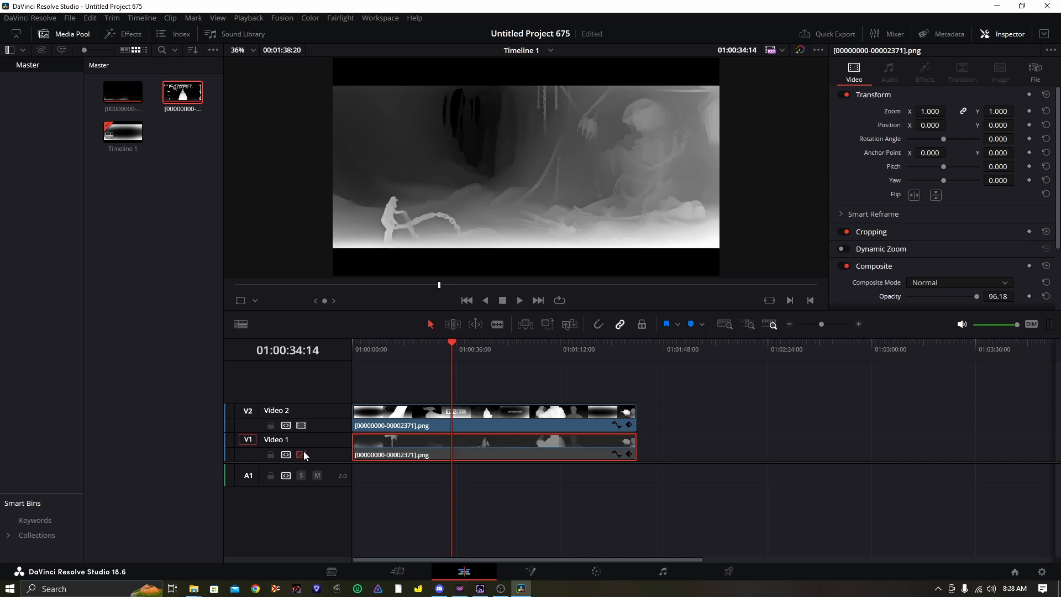
click(302, 452)
click(302, 452)
click(302, 453)
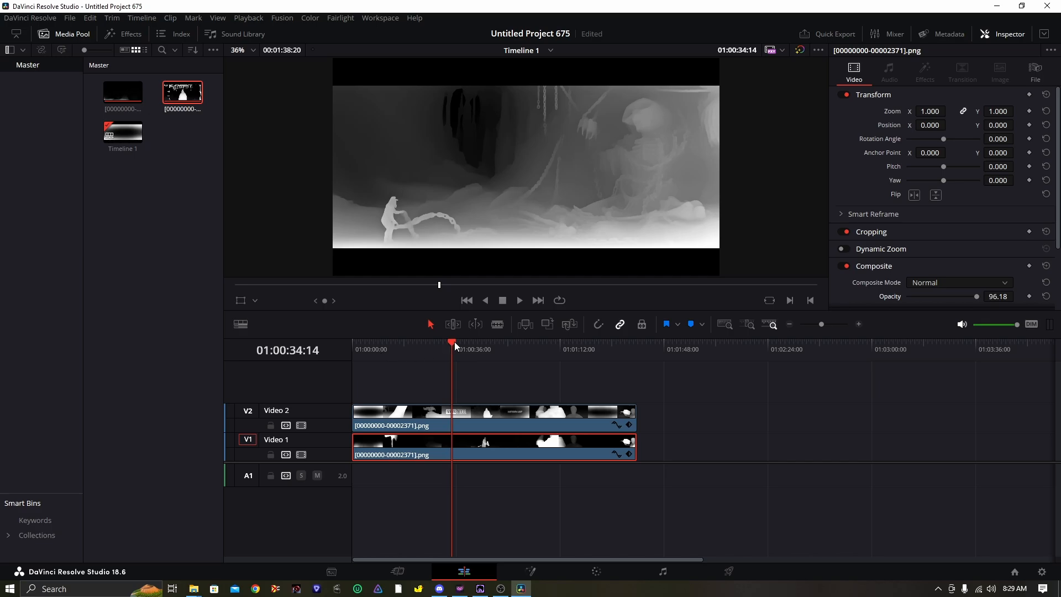
Compare the chain shot with Video 1 enabled and disabled at 01:00:32:22 and 01:00:32:06, leaving the track disabled.
drag(455, 342, 447, 341)
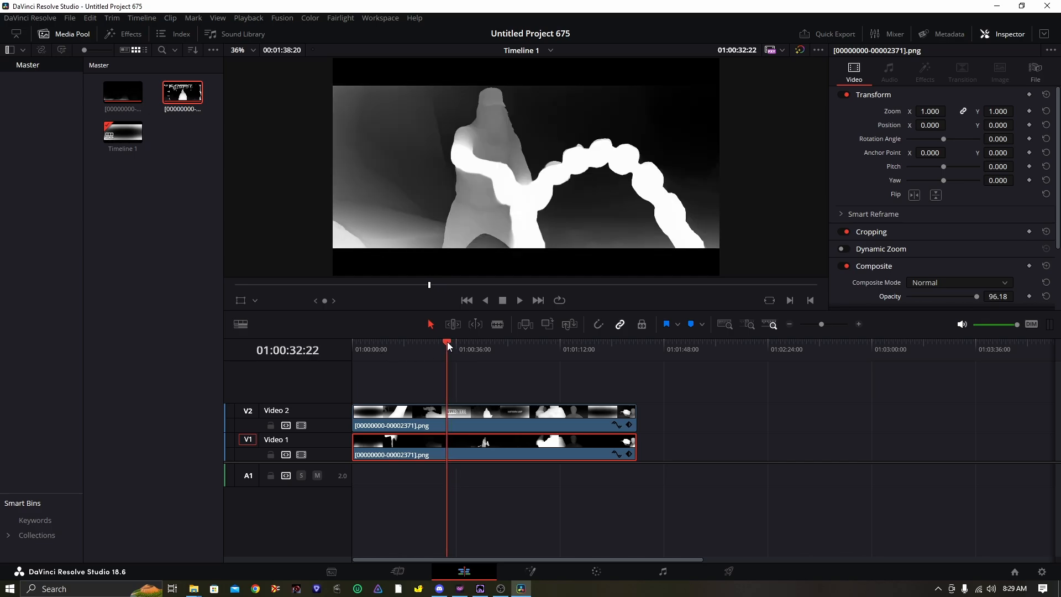
click(301, 455)
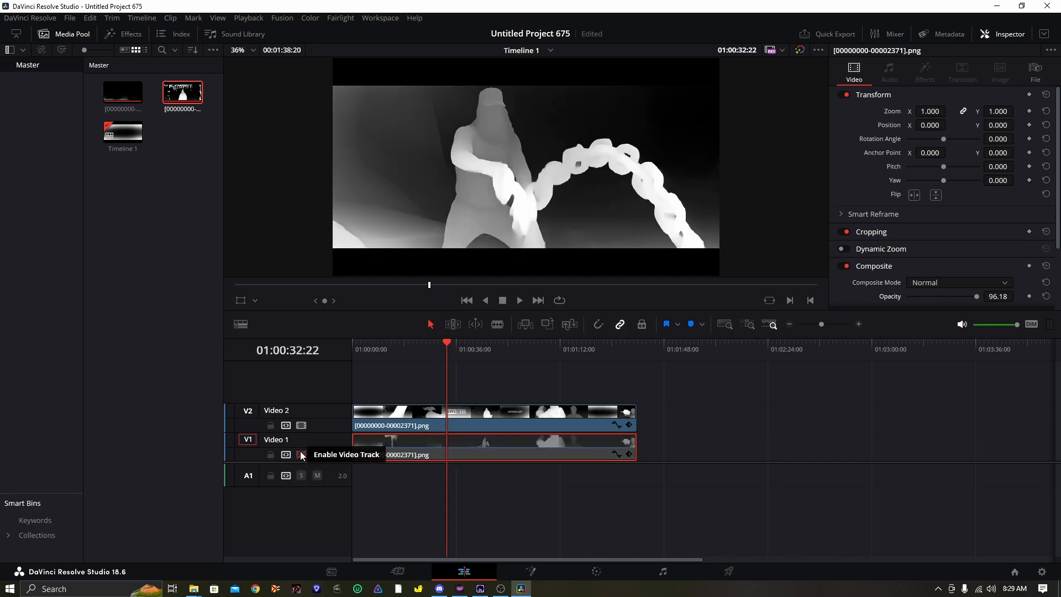
drag(429, 284, 426, 285)
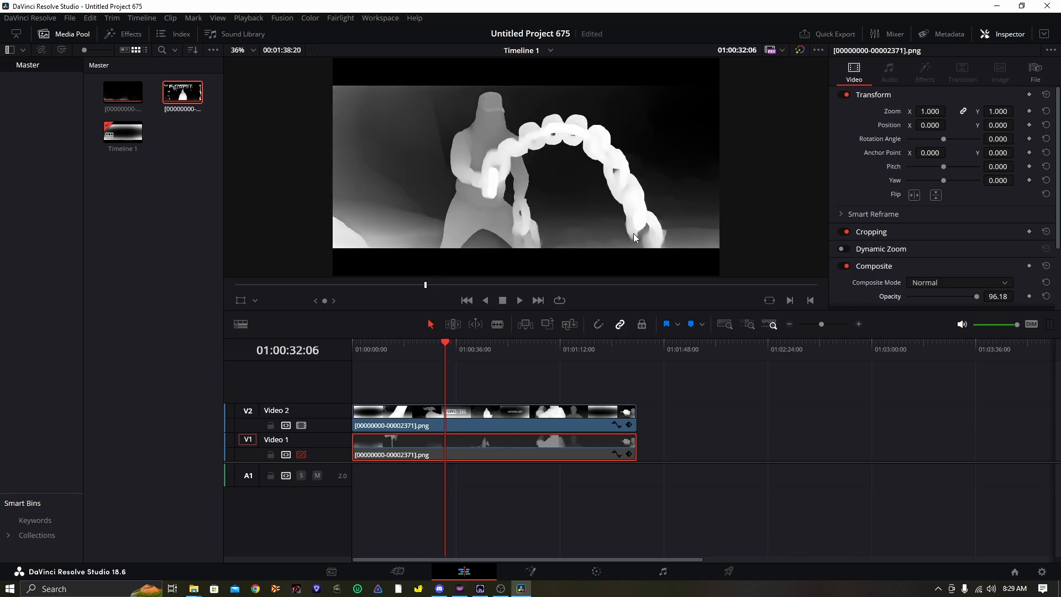
click(301, 455)
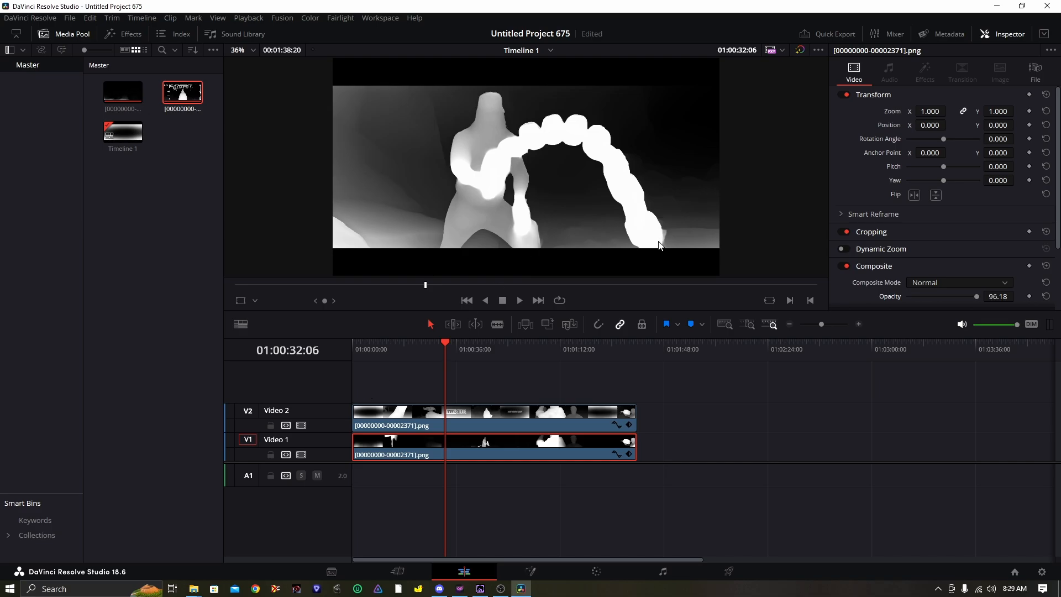
click(301, 455)
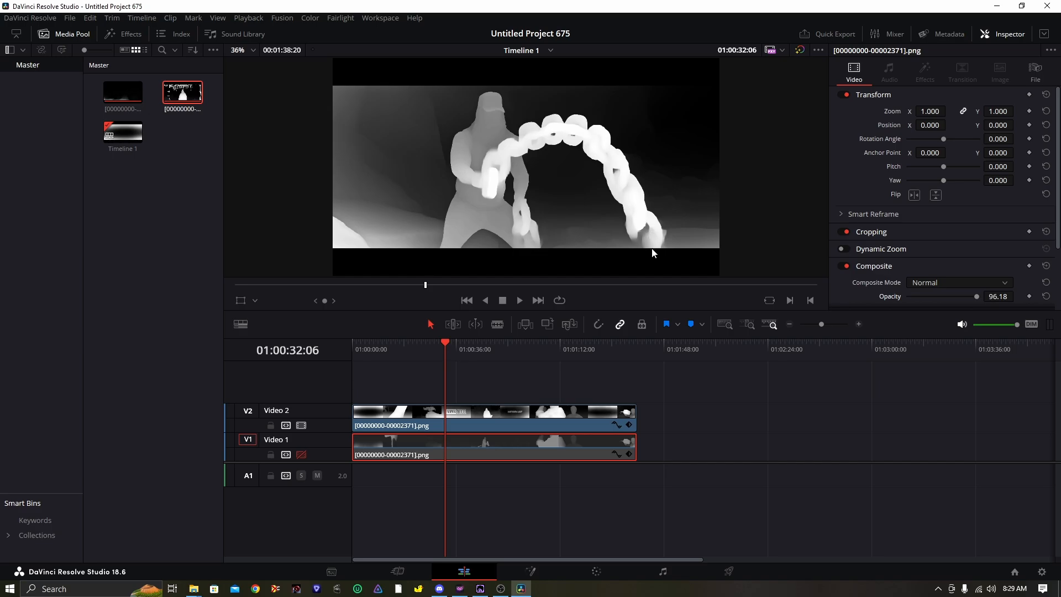
Re-enable Video 1 and set its clip's opacity to 79.39.
click(302, 455)
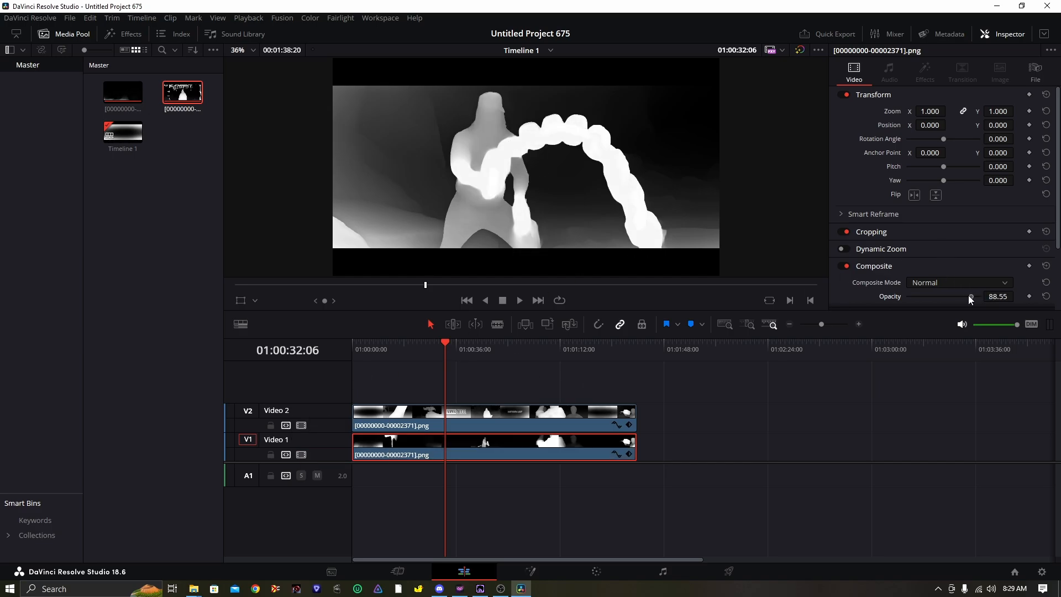
mouse_move(969, 295)
mouse_down()
mouse_move(944, 299)
mouse_move(965, 296)
mouse_up()
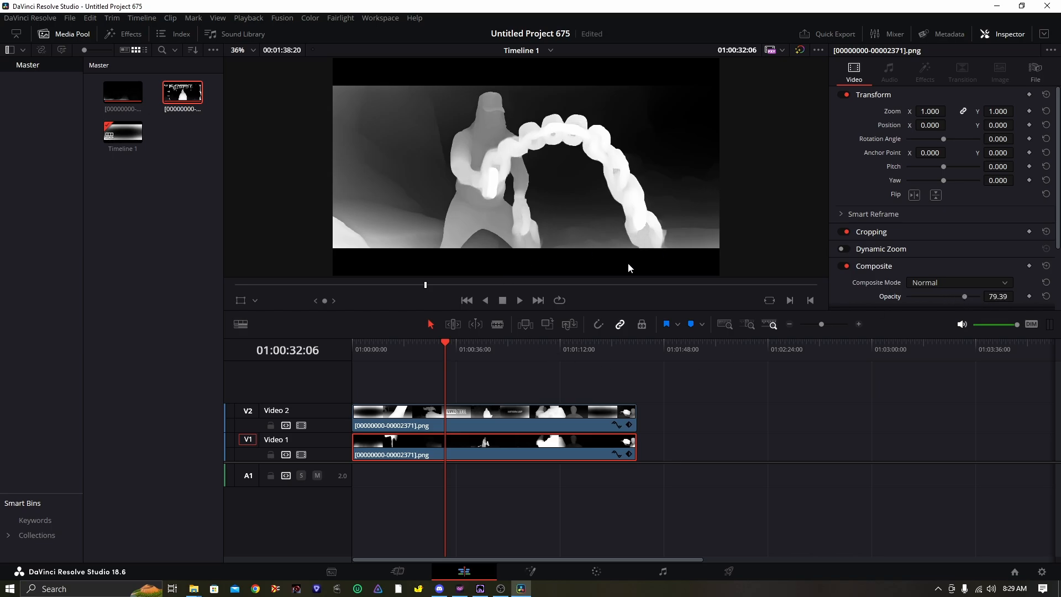
Move the playhead to 01:00:36:18 and compare the group shot with Video 1 disabled and enabled, leaving the track enabled.
drag(426, 286, 452, 286)
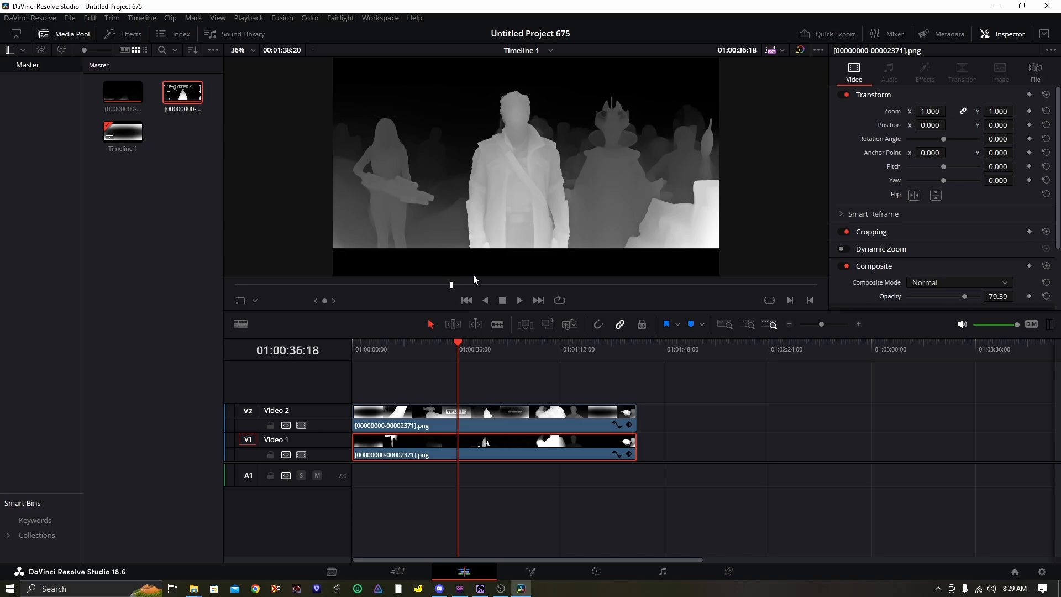
click(302, 456)
click(301, 455)
click(301, 456)
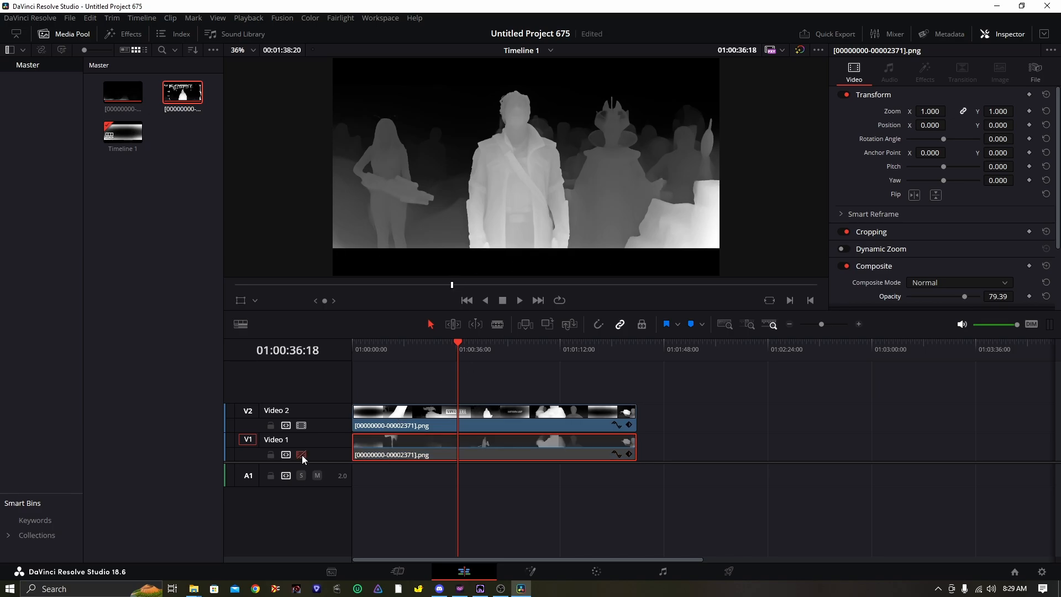
click(302, 455)
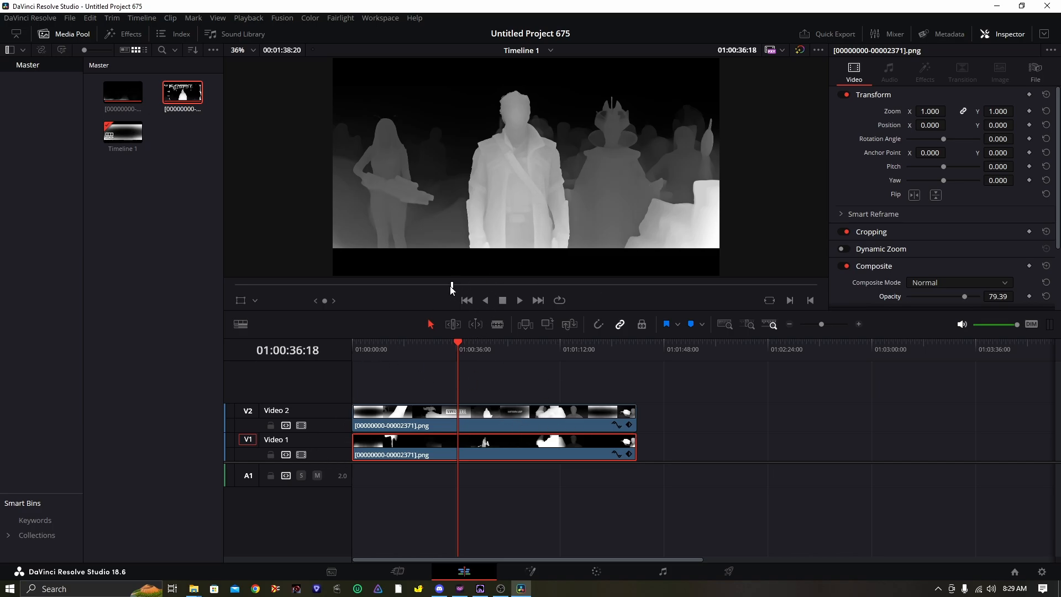
Move the playhead to 01:00:38:15 and compare the figure on the rock with Video 1 disabled and enabled, leaving the track enabled.
drag(451, 286, 463, 286)
click(300, 456)
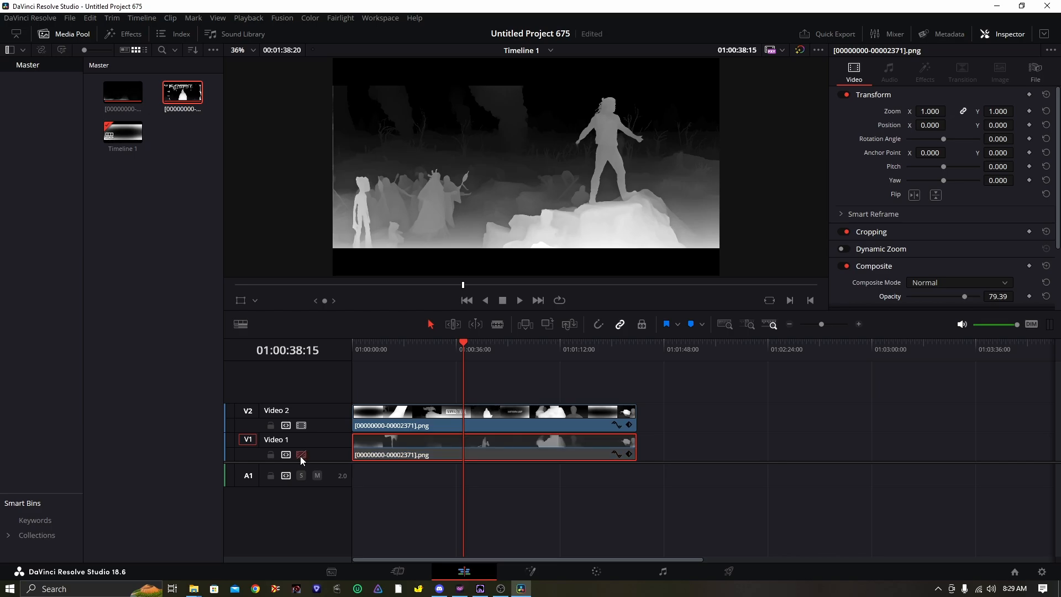
click(301, 456)
click(300, 456)
click(300, 456)
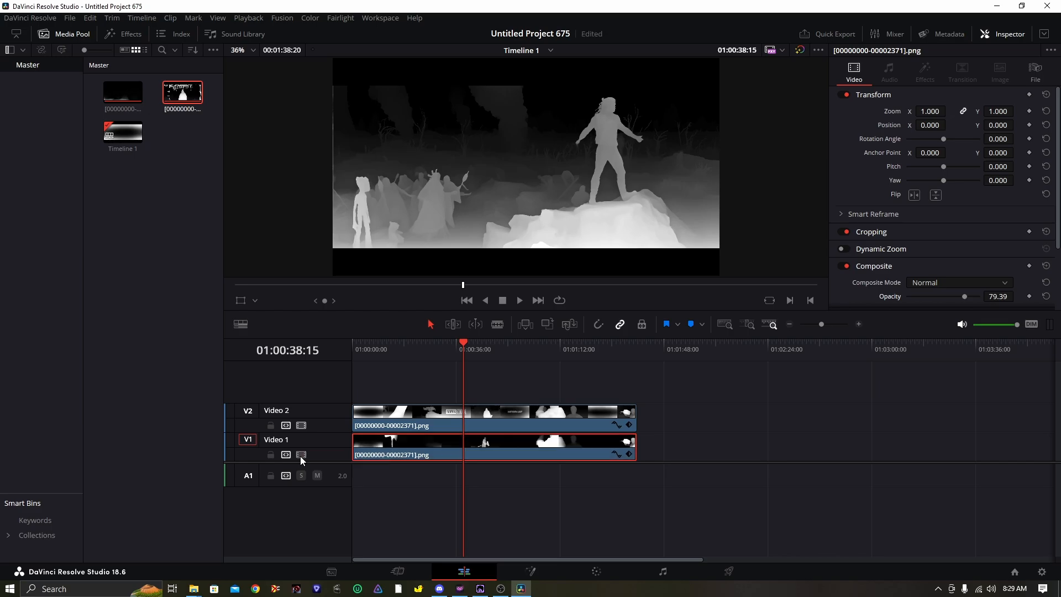
View the blended depth map at 01:00:49:03, look briefly at Owl3D's conversion queue, and return to DaVinci Resolve.
drag(472, 284, 526, 287)
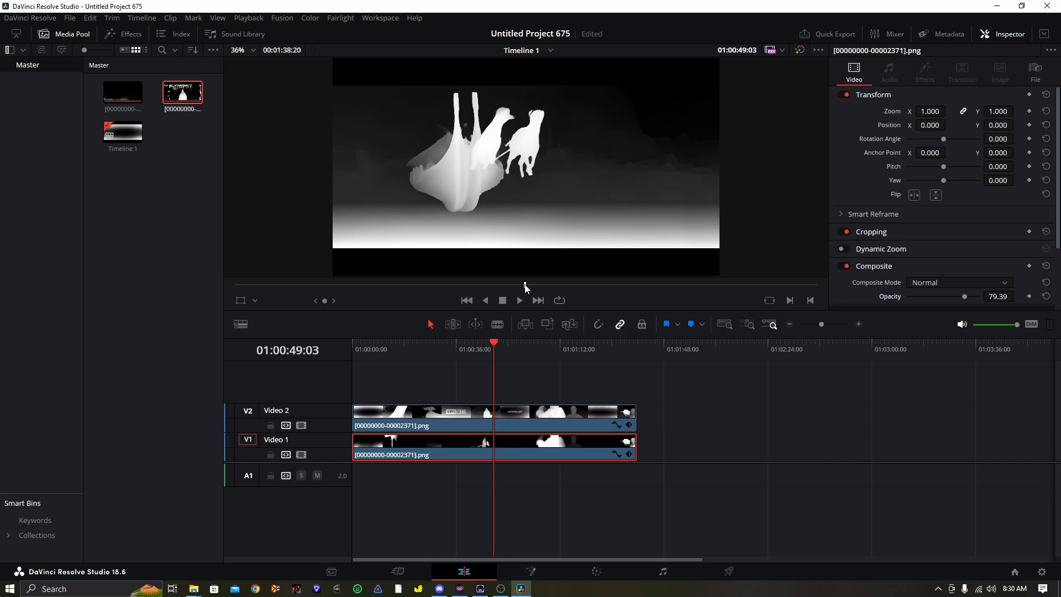
scroll(528, 194, down, 1)
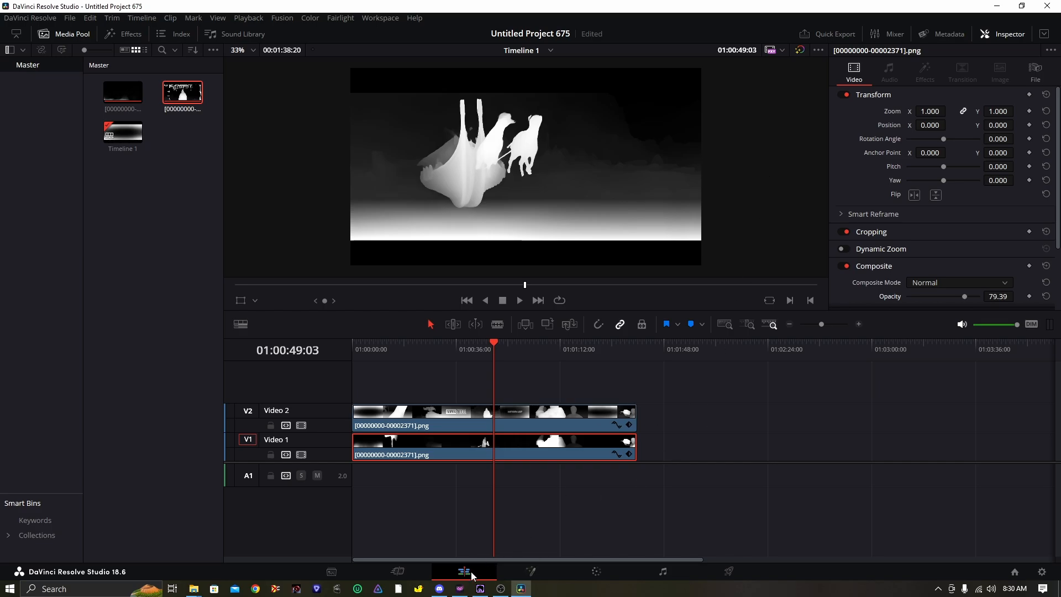
click(456, 590)
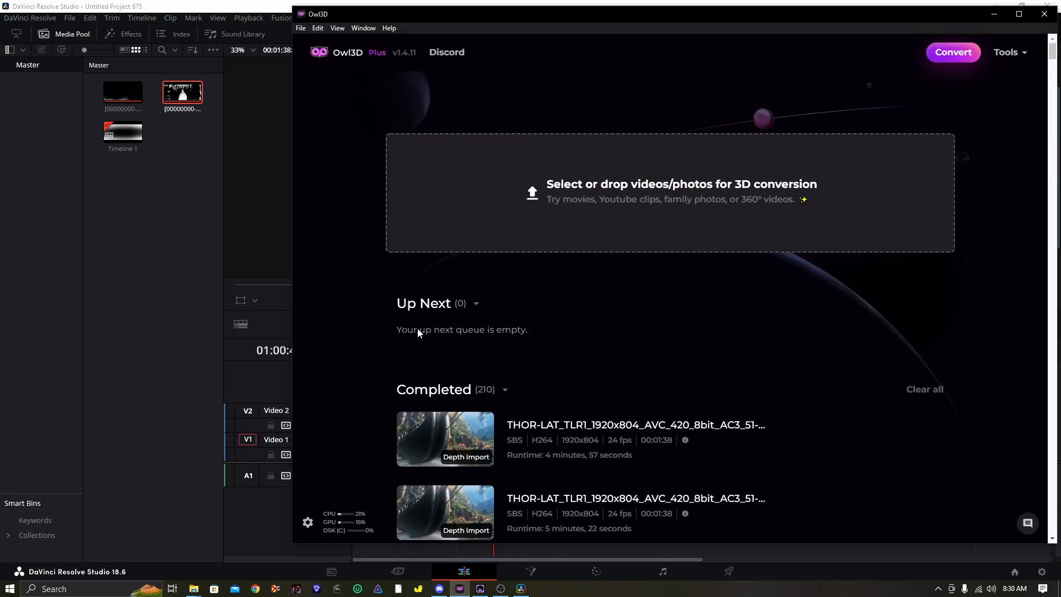
click(177, 362)
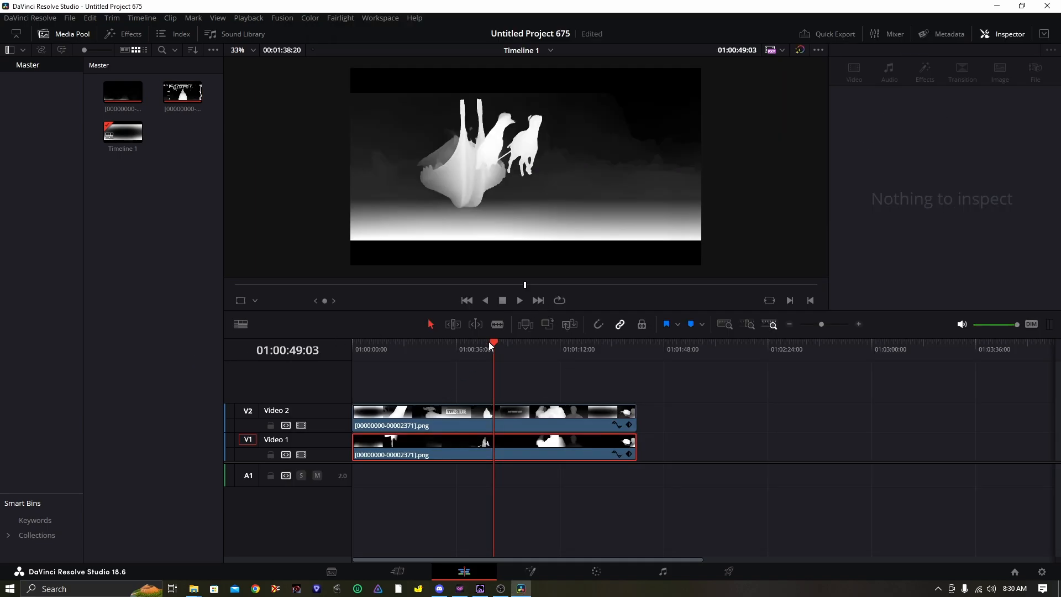
Disable Video 2 and raise Mid/Detail for the Video 1 clip on the Color page, with the playhead at 01:00:51:04.
drag(495, 347, 499, 343)
click(300, 425)
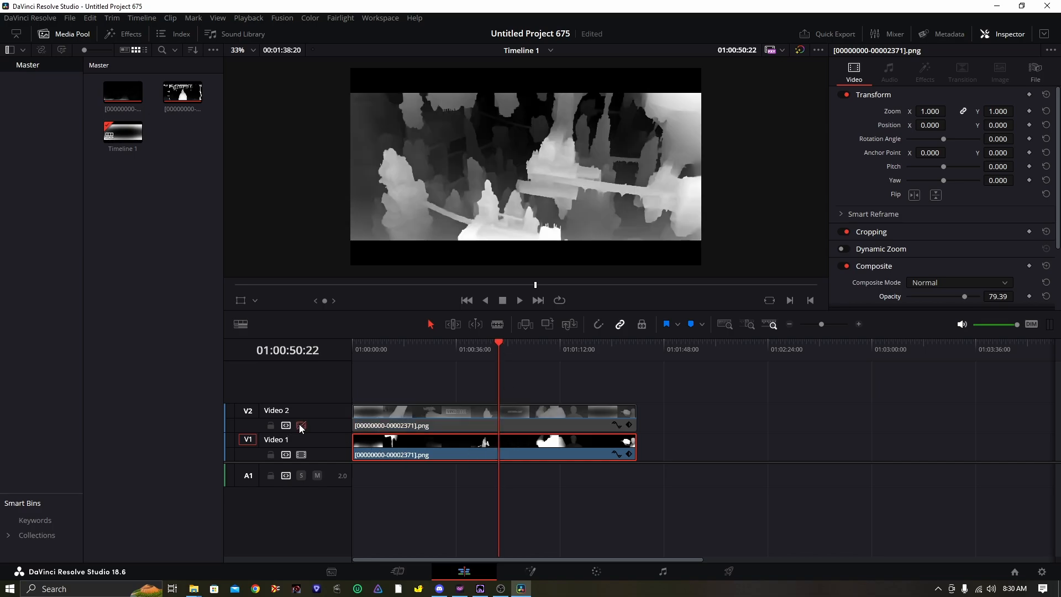
click(596, 572)
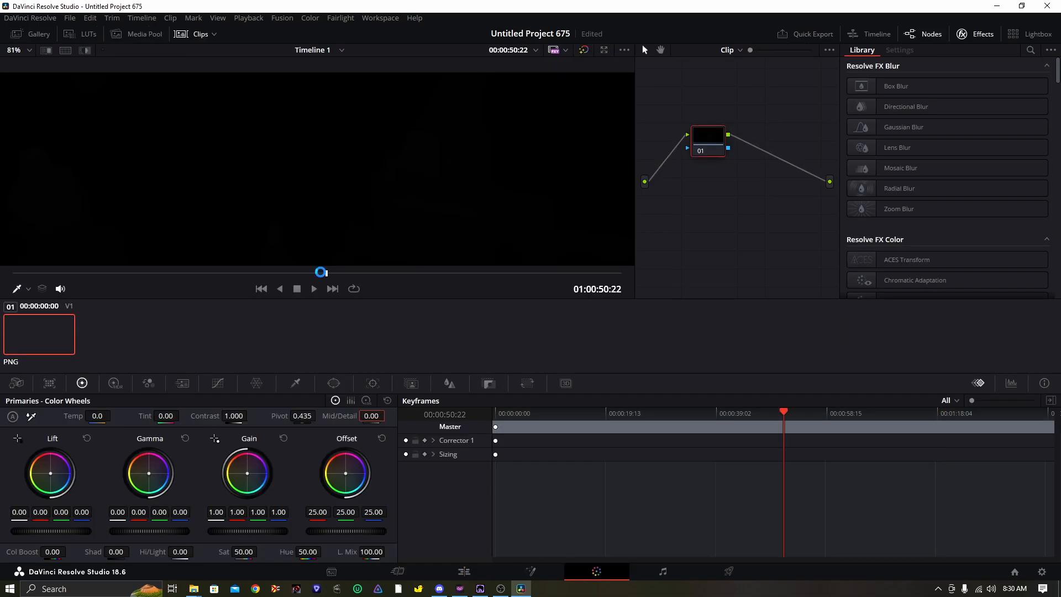
drag(324, 270, 326, 277)
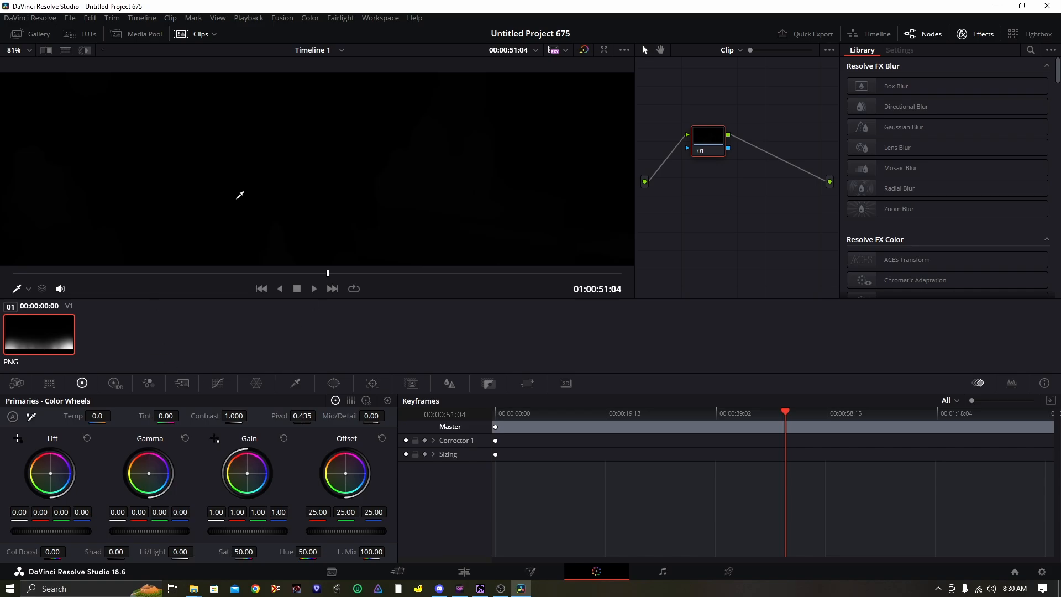
scroll(330, 184, down, 2)
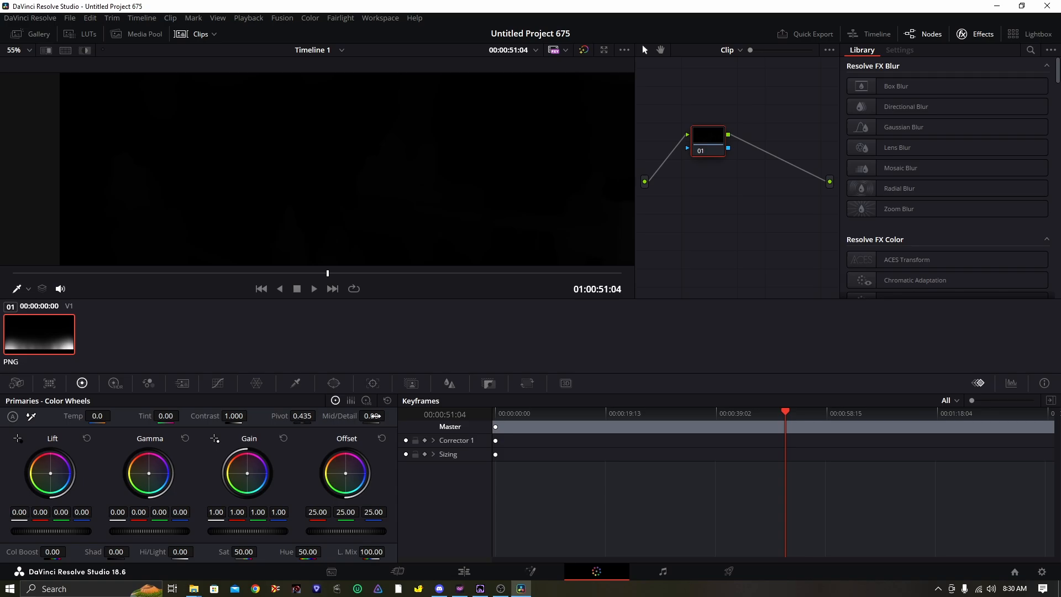
drag(374, 418, 442, 418)
Return to the Edit page and enable Video 2 again.
click(532, 573)
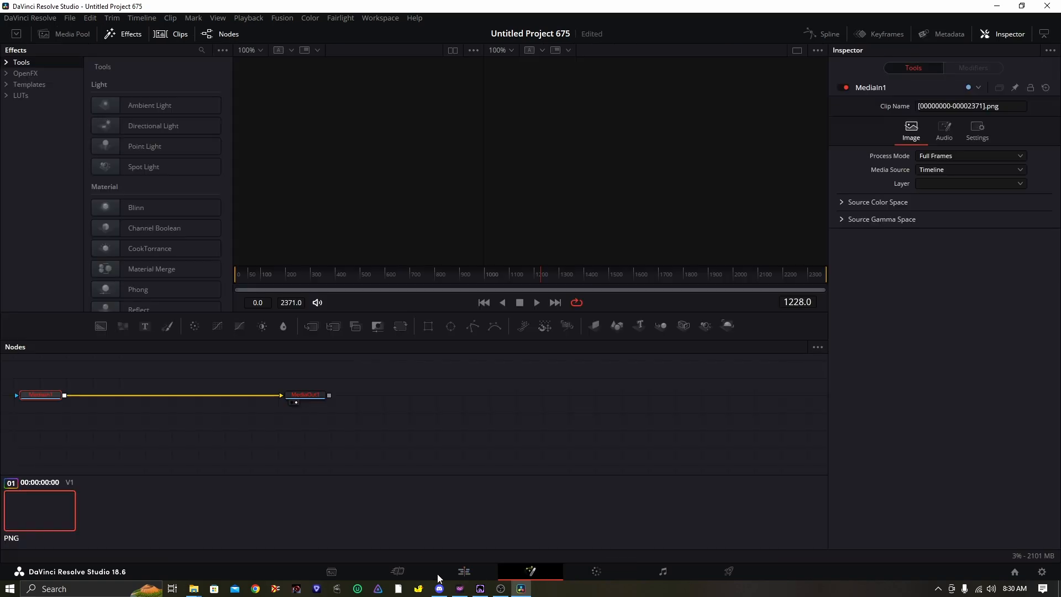
click(464, 572)
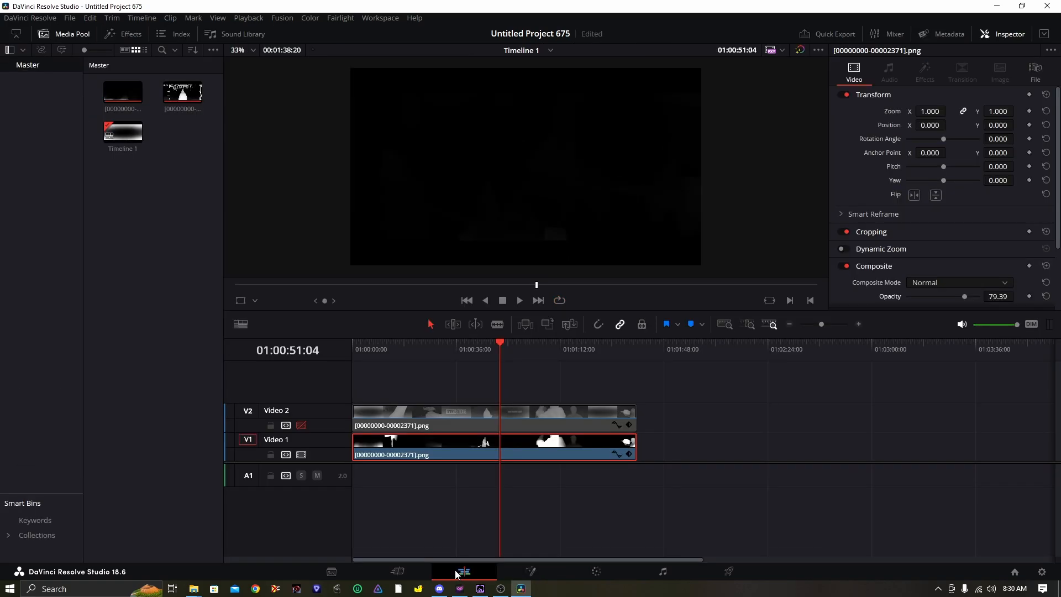
click(303, 426)
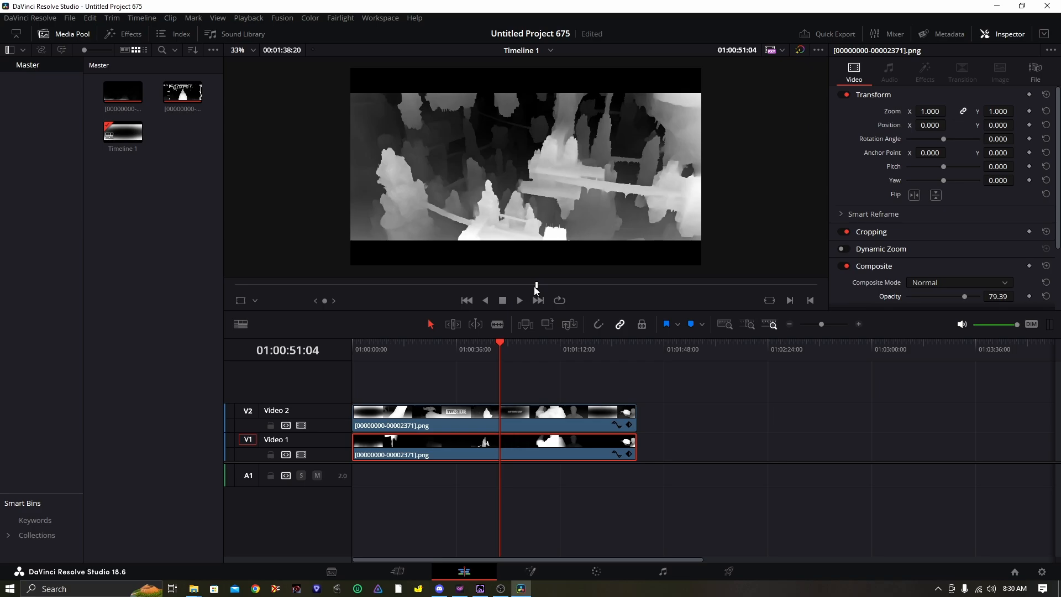
Move the playhead to 01:00:40:07 and compare the two-figure shot with Video 1 disabled and enabled, leaving the track enabled.
mouse_move(536, 285)
mouse_down()
mouse_move(462, 286)
mouse_move(474, 286)
mouse_up()
scroll(522, 193, up, 4)
scroll(523, 194, down, 2)
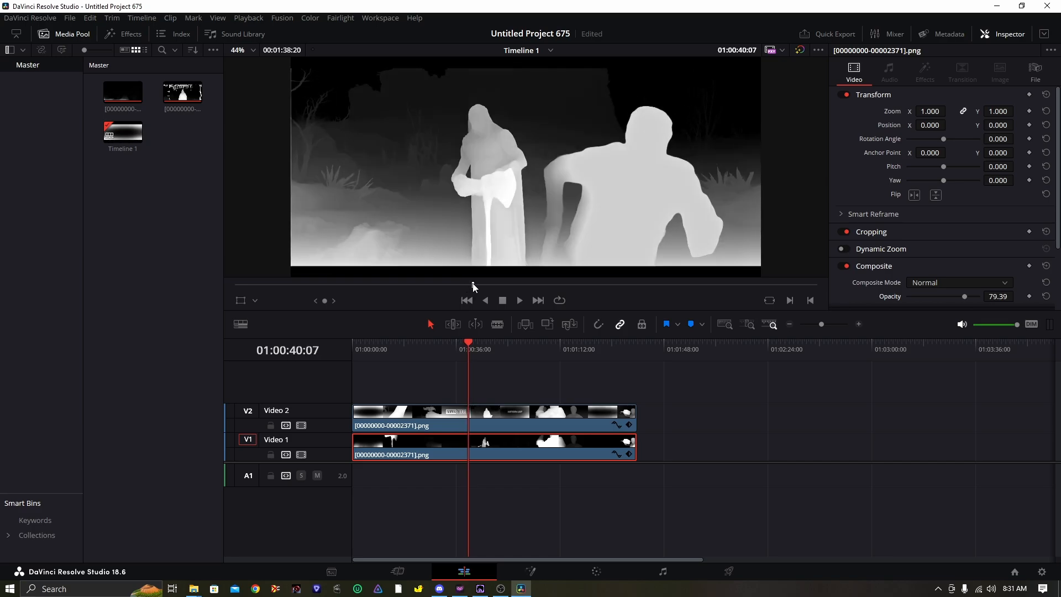
click(301, 455)
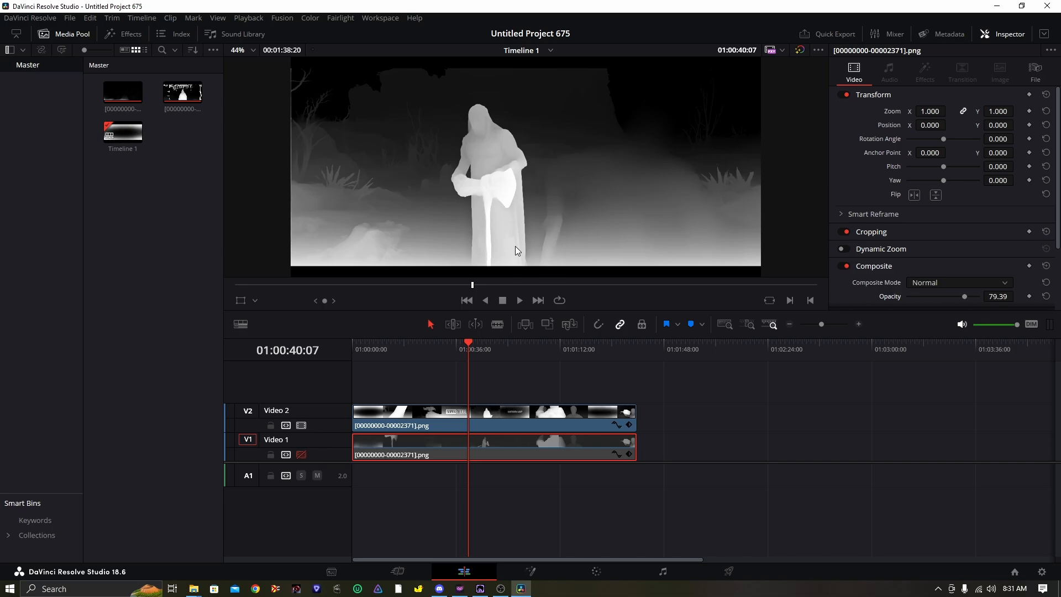
click(302, 455)
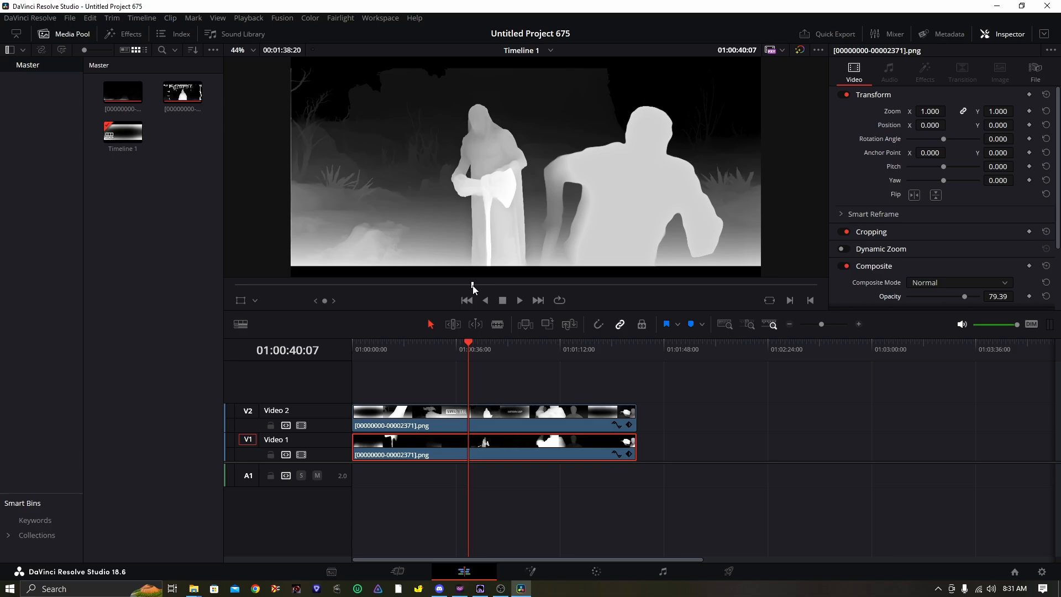
Play the blended depth map from around 01:00:40:07 and stop playback at 01:01:02:20.
drag(473, 288, 474, 288)
drag(473, 288, 478, 290)
click(520, 300)
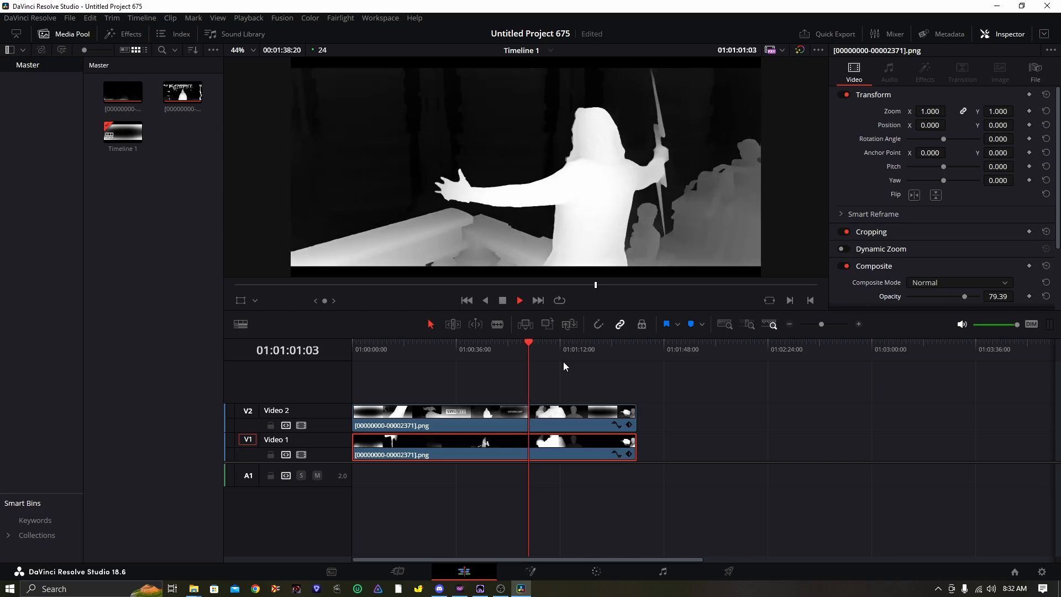
click(503, 301)
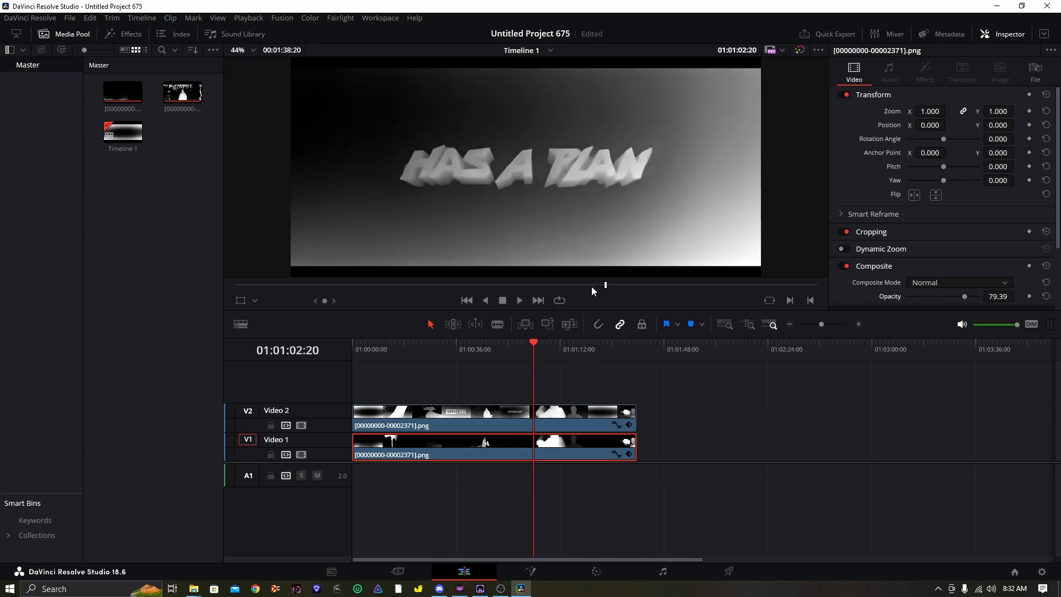
Move the playhead to 01:01:00:02 and compare the raised lightning bolt shot with Video 1 disabled and enabled repeatedly.
drag(605, 285, 590, 285)
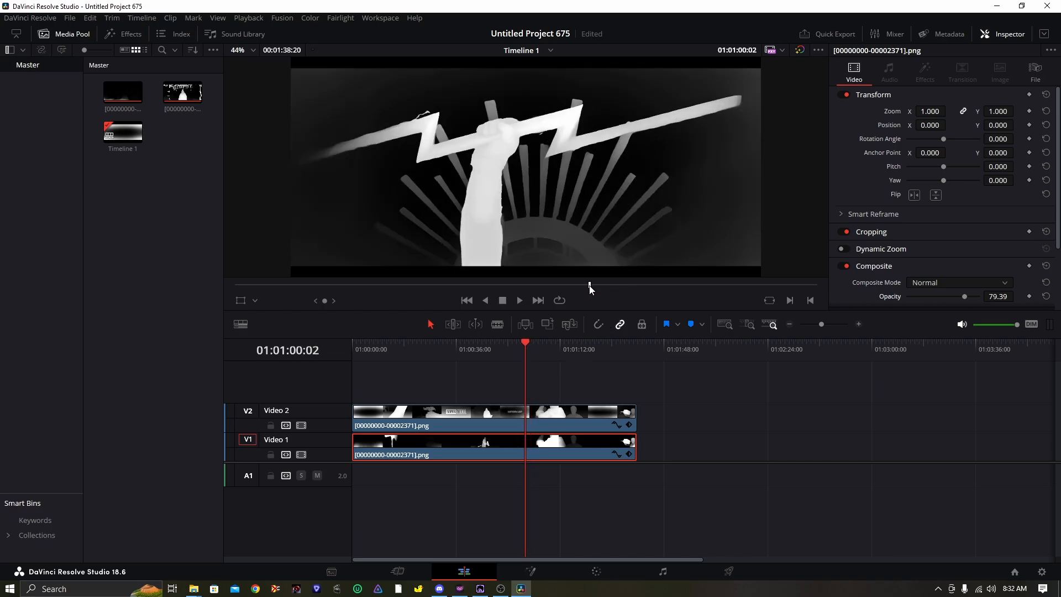
click(301, 454)
click(301, 454)
click(300, 454)
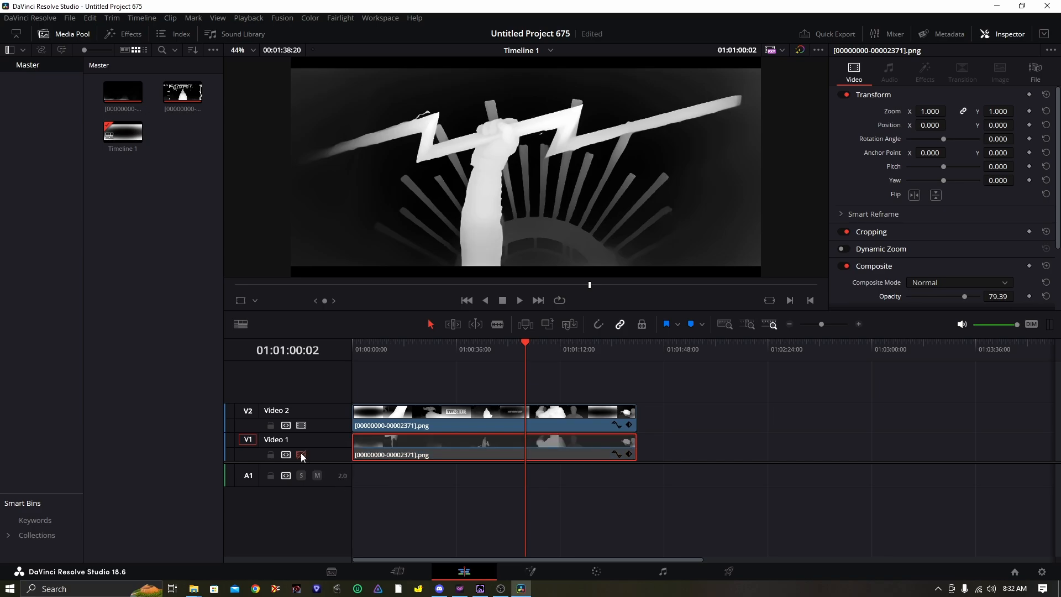
click(301, 454)
click(301, 454)
click(301, 454)
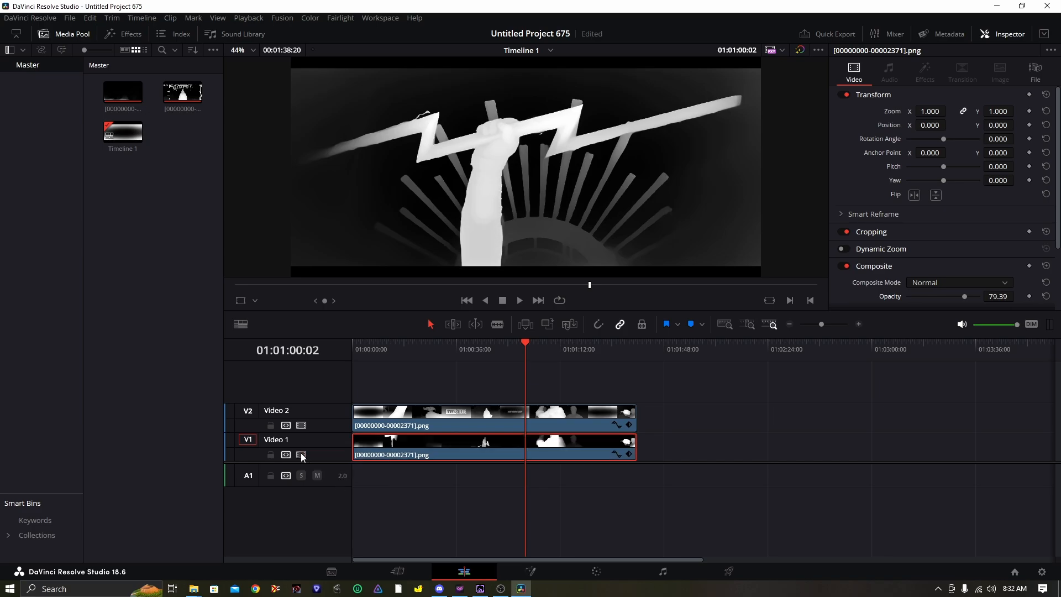
Examine the hand gripping the lightning bolt close up with Video 1 disabled and enabled, leaving the track enabled.
scroll(437, 140, up, 5)
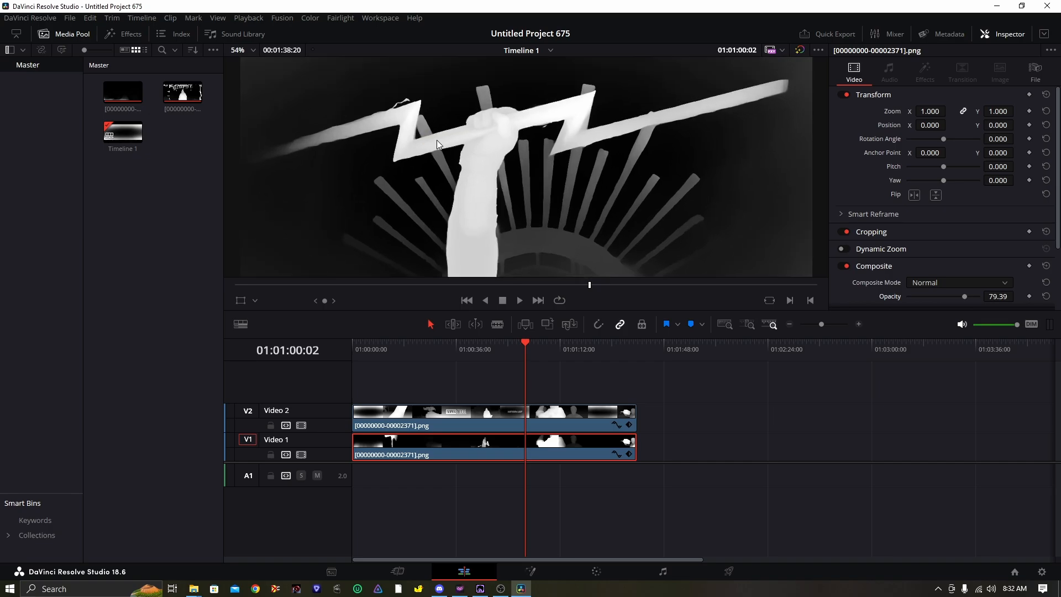
scroll(581, 215, up, 4)
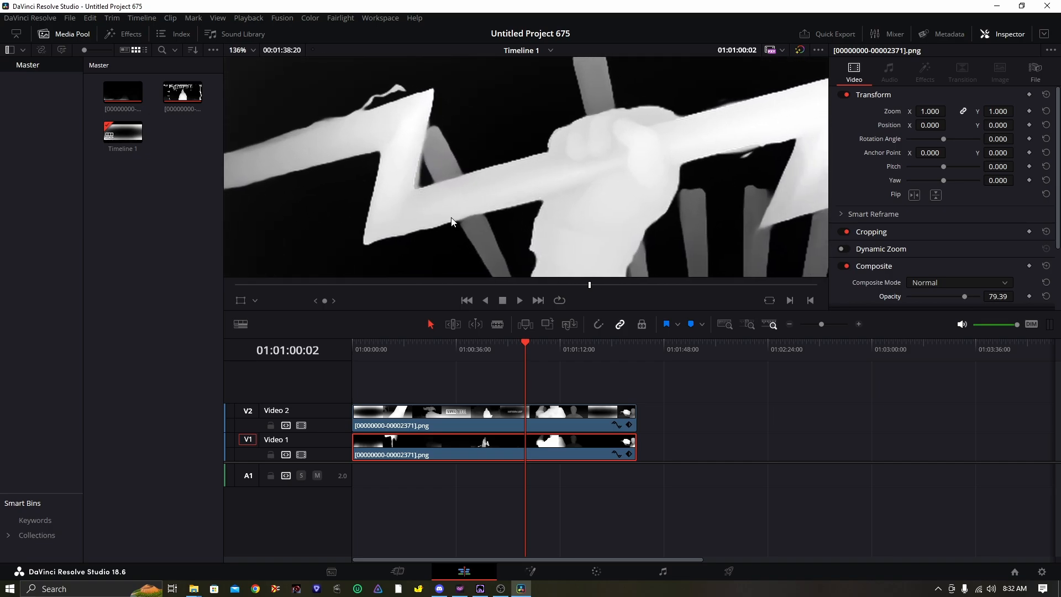
click(298, 455)
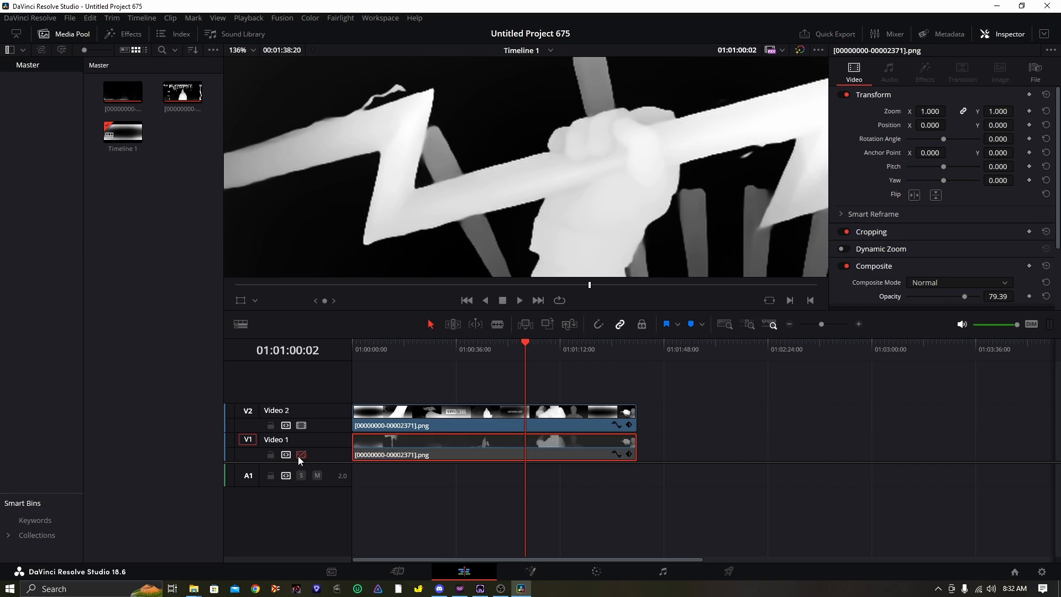
click(299, 455)
click(298, 455)
click(299, 456)
click(298, 455)
click(299, 456)
scroll(607, 130, down, 10)
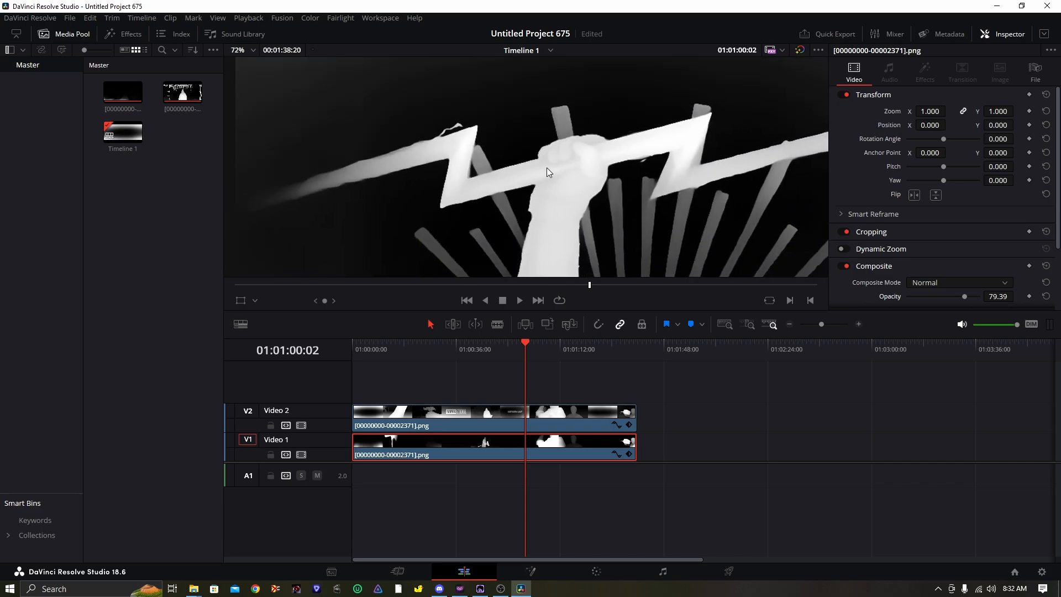
scroll(524, 161, down, 1)
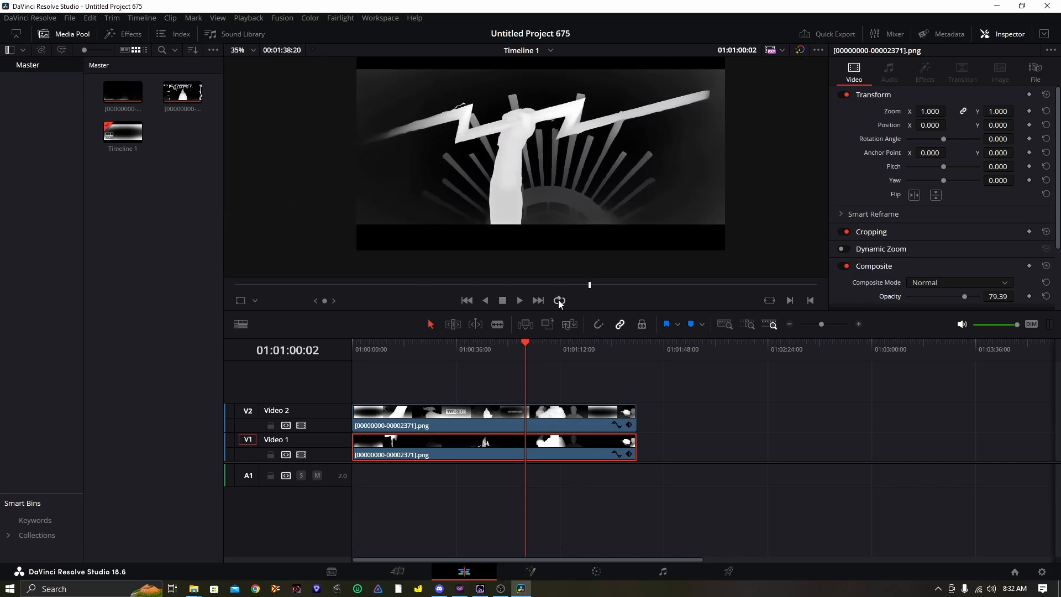
scroll(538, 191, up, 2)
drag(541, 195, 533, 184)
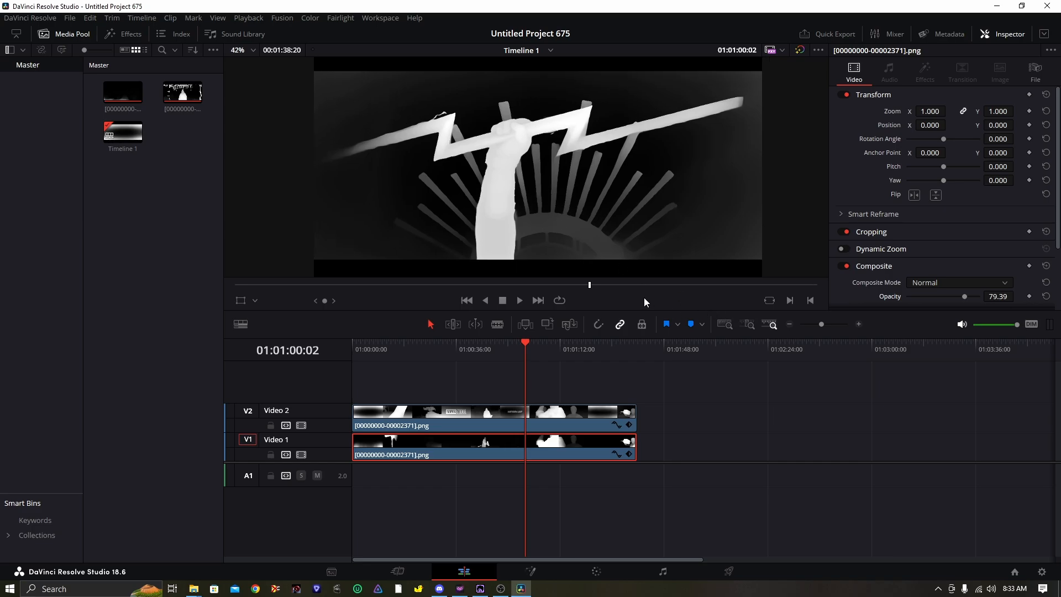
Review the composite mode and opacity of the Video 2 and Video 1 clips alternately, ending with the Video 1 clip selected.
click(413, 411)
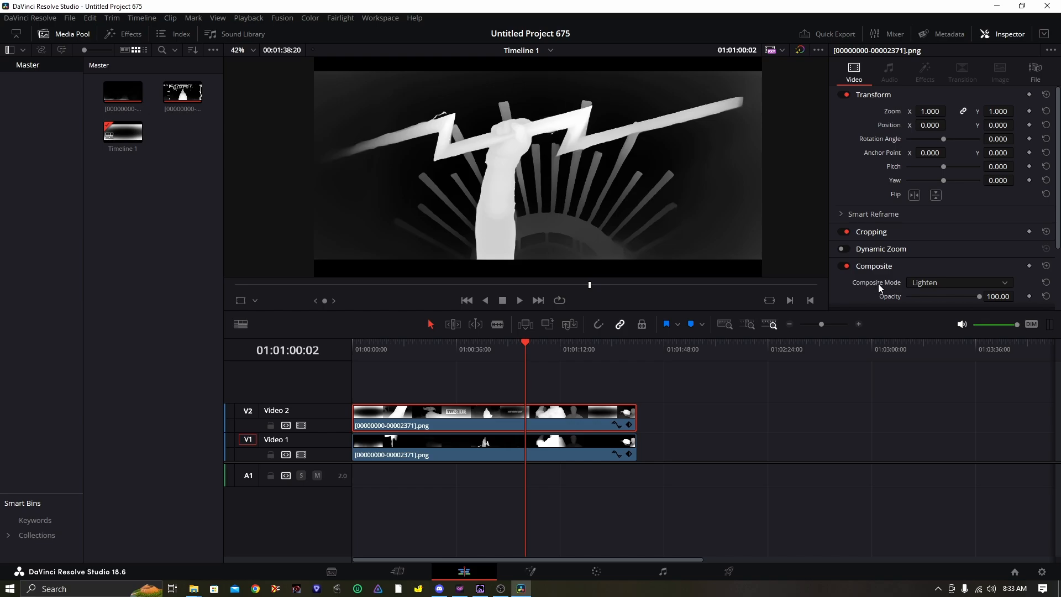
click(425, 443)
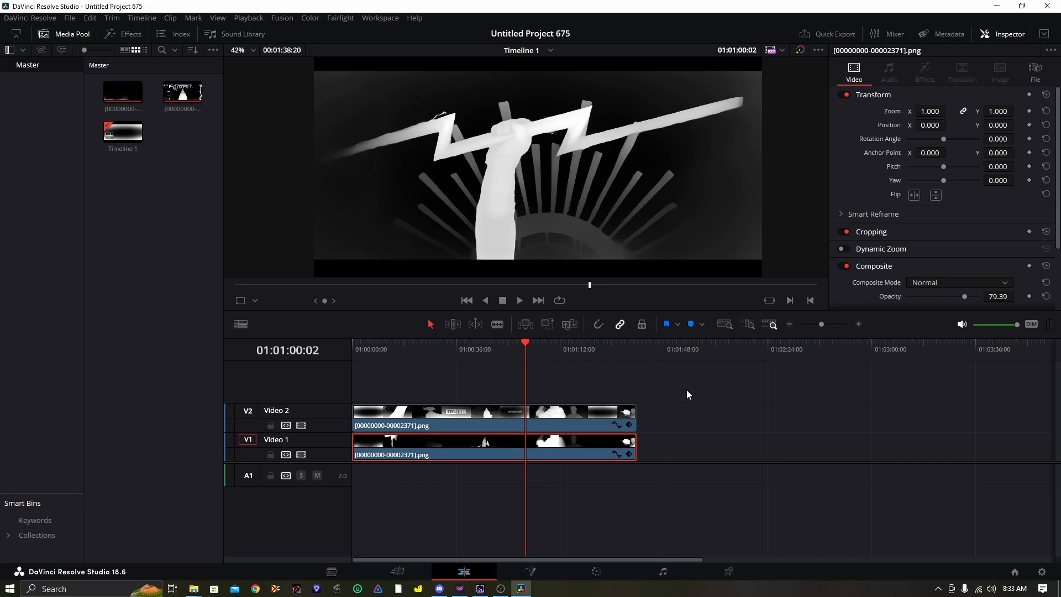
click(440, 416)
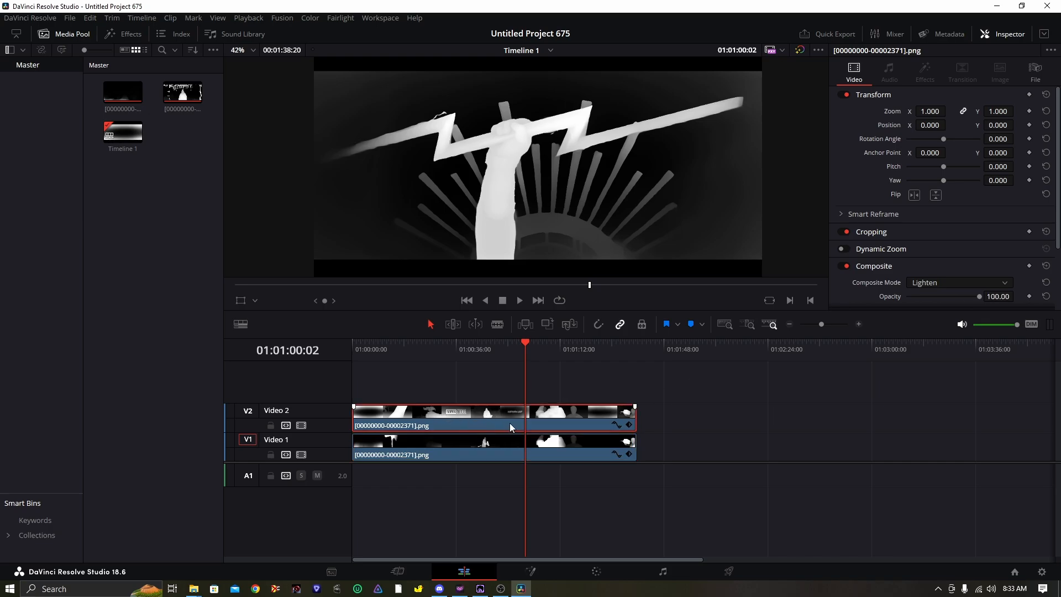
click(460, 452)
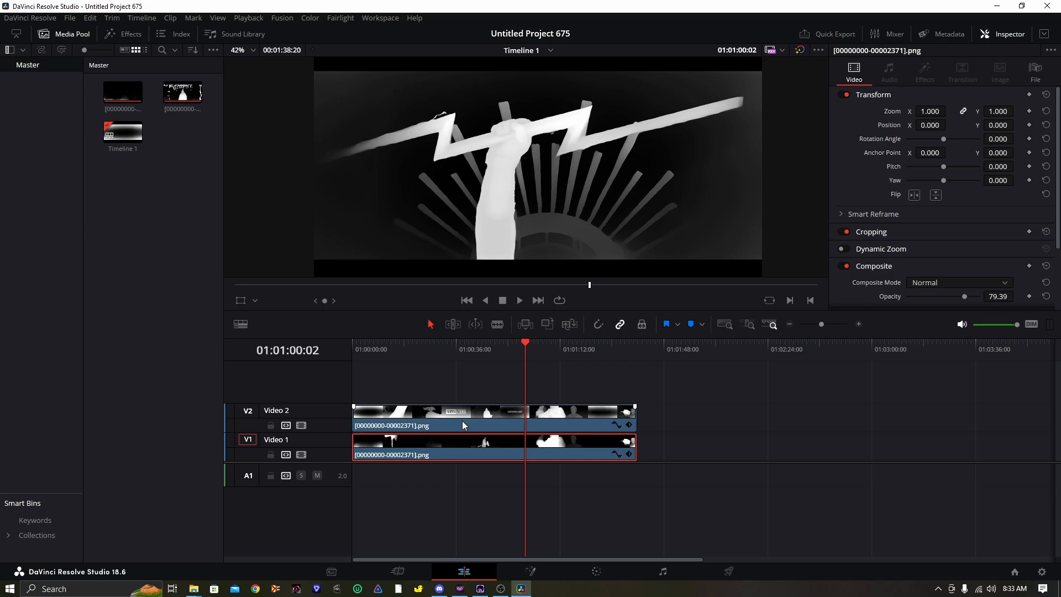
click(464, 424)
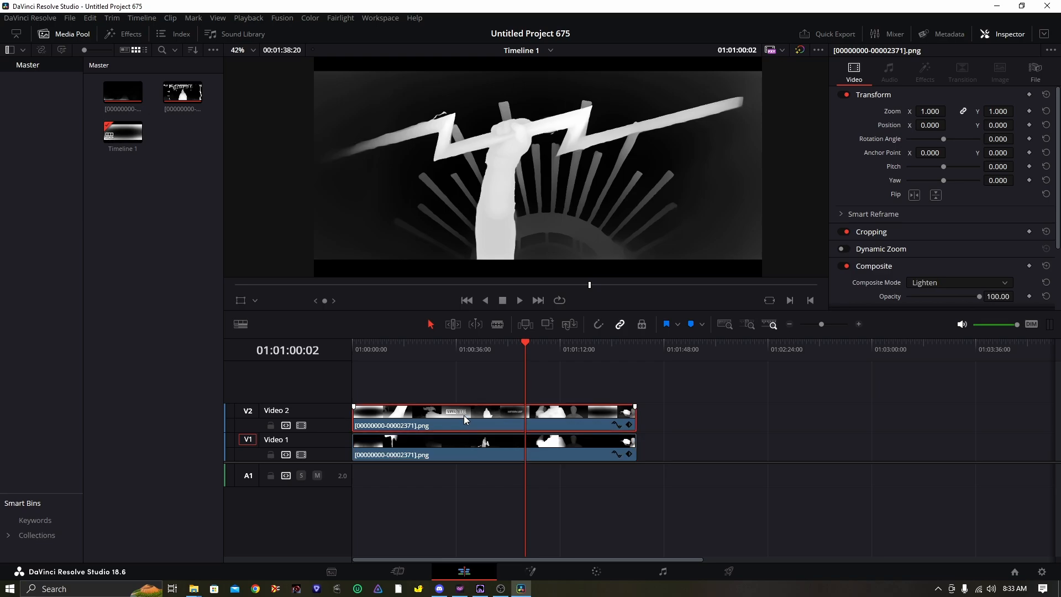
click(455, 452)
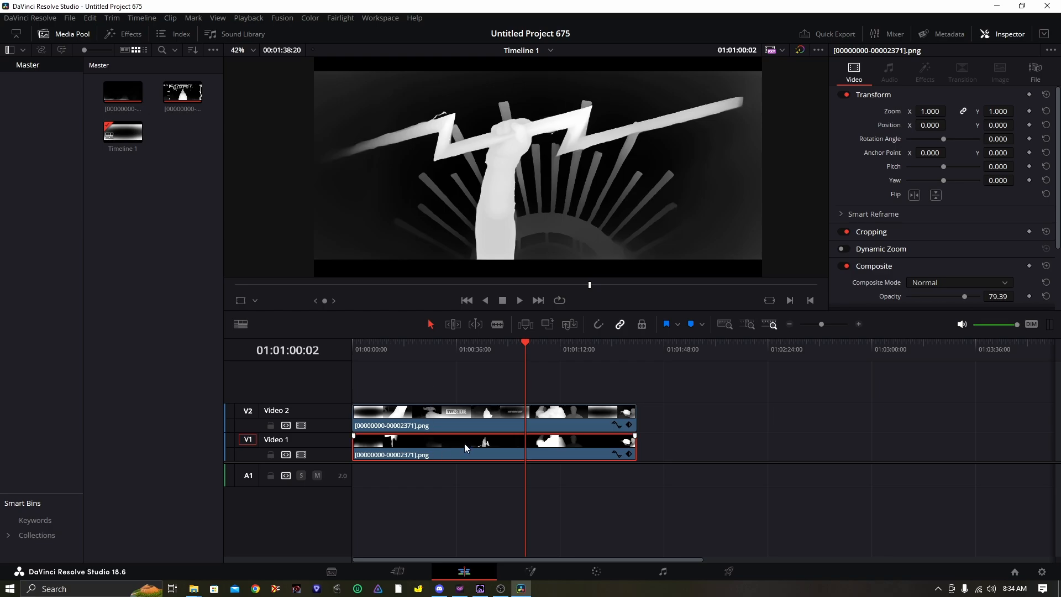
click(677, 421)
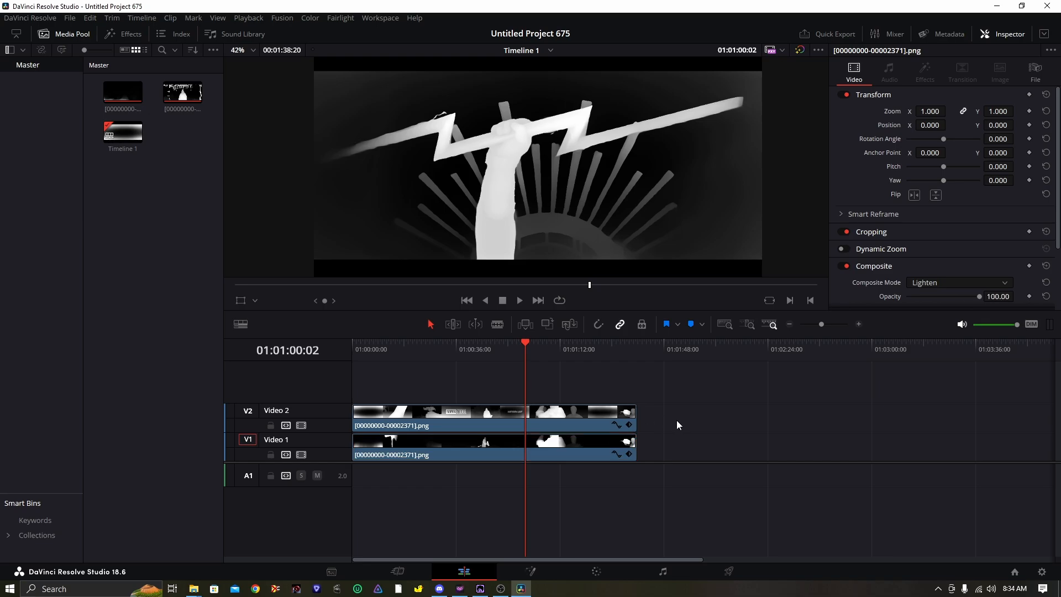
click(476, 446)
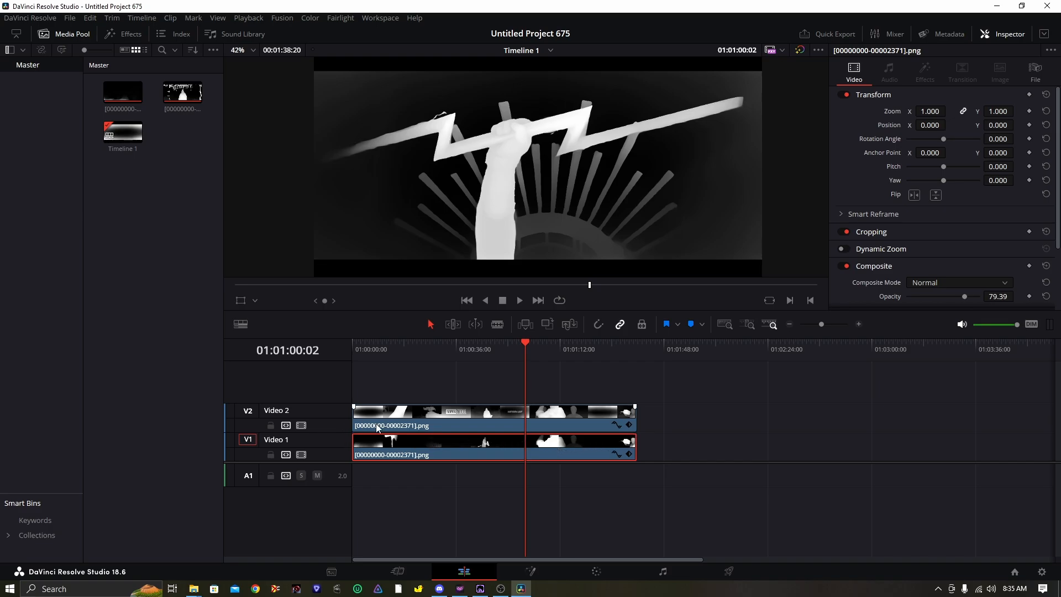
Compare the frame at 01:00:57:18 with Video 1 disabled and enabled, leave the track enabled, and save the project.
drag(590, 285, 576, 285)
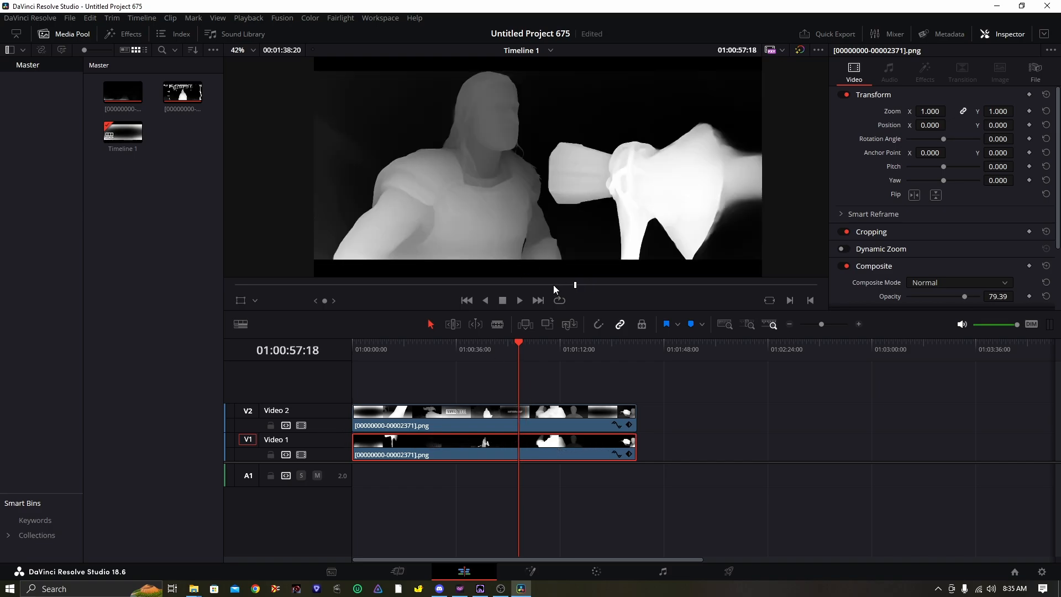
click(303, 457)
click(303, 458)
key(ctrl+s)
Show the Video 2 clip on the Fusion page and open the Map.Luma.Blur.Dilate.setting folder from Downloads in File Explorer.
click(532, 572)
drag(298, 366, 462, 363)
mouse_move(194, 588)
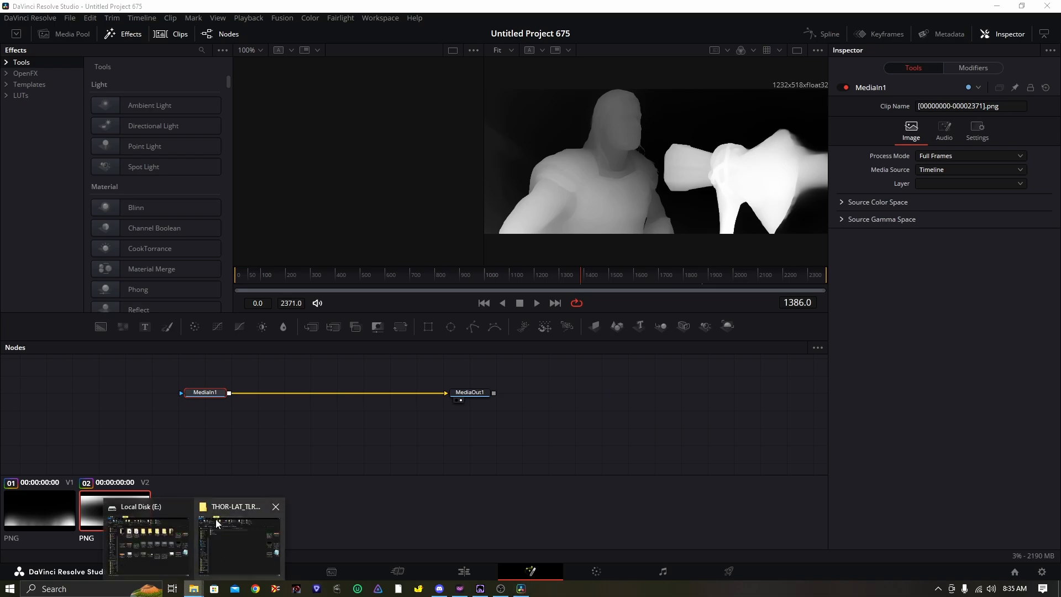
click(154, 539)
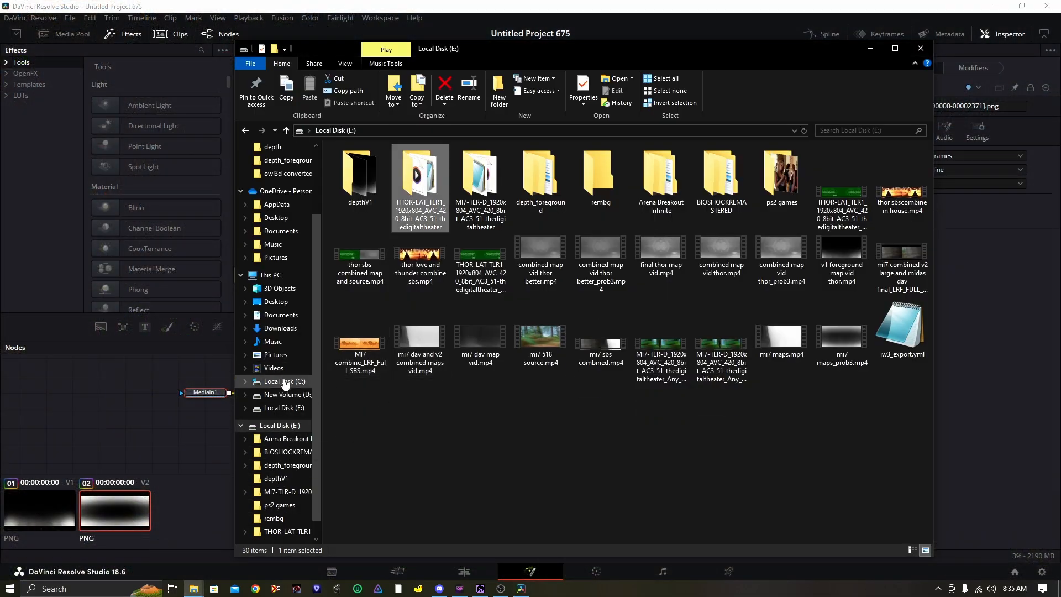
click(281, 328)
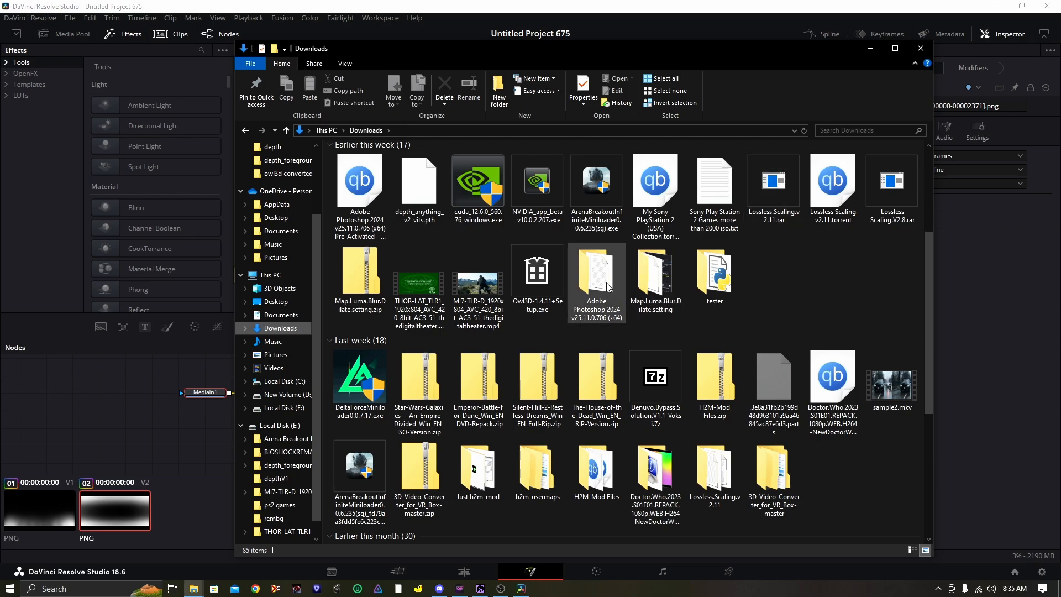
click(660, 282)
double_click(659, 283)
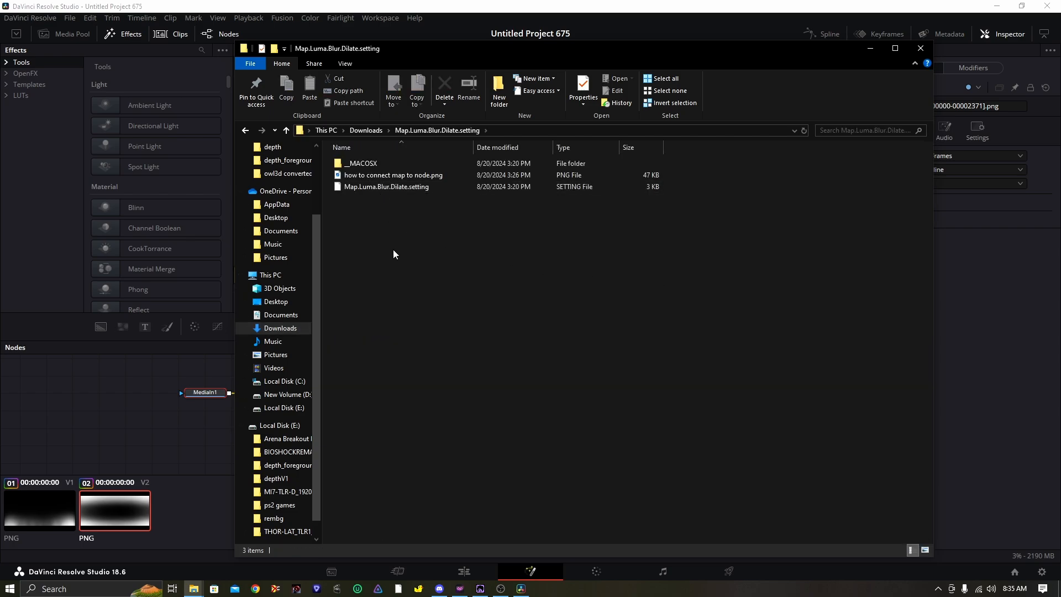
Import the Map.Luma.Blur.Dilate.setting file into the Fusion node graph between MediaIn1 and MediaOut1.
drag(528, 65, 817, 67)
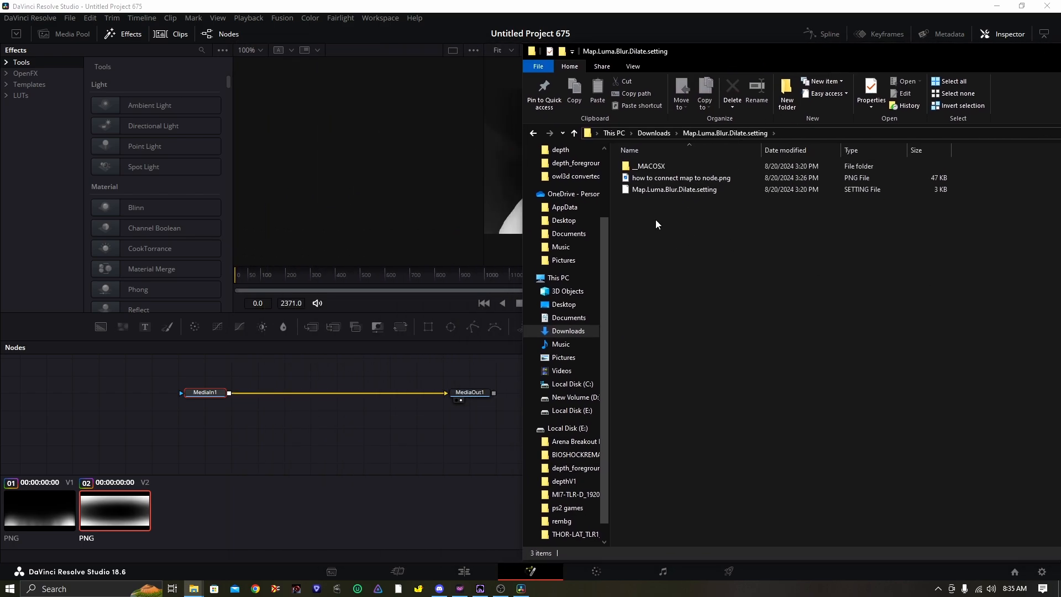
click(688, 190)
drag(687, 190, 367, 419)
click(350, 381)
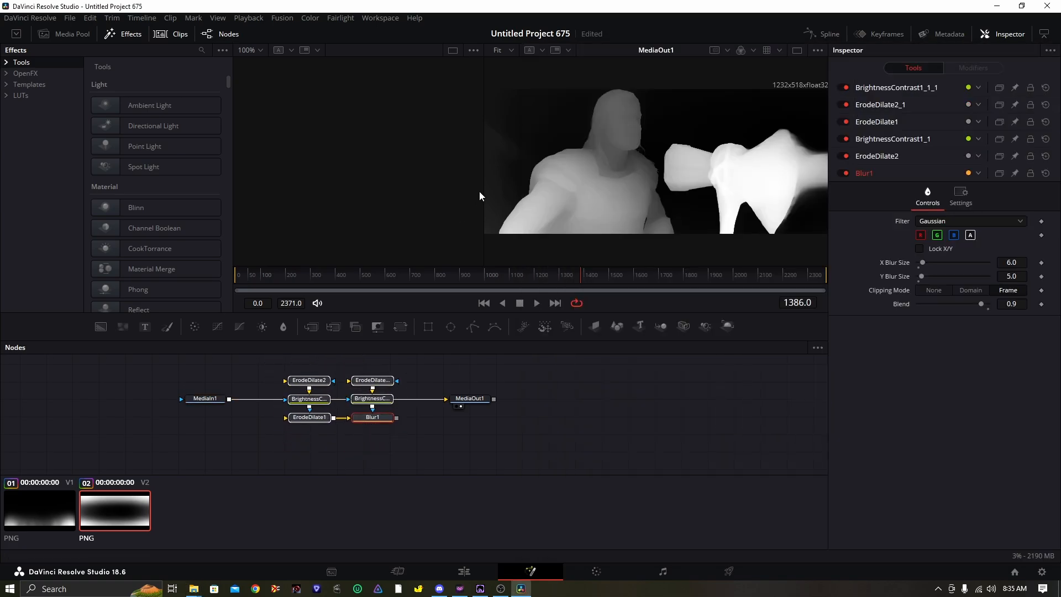
Rewire the imported nodes, feeding MediaIn1 into ErodeDilate2, ErodeDilate1 and ErodeDilate2_1, and connect Blur1 to MediaOut1.
drag(484, 166, 363, 169)
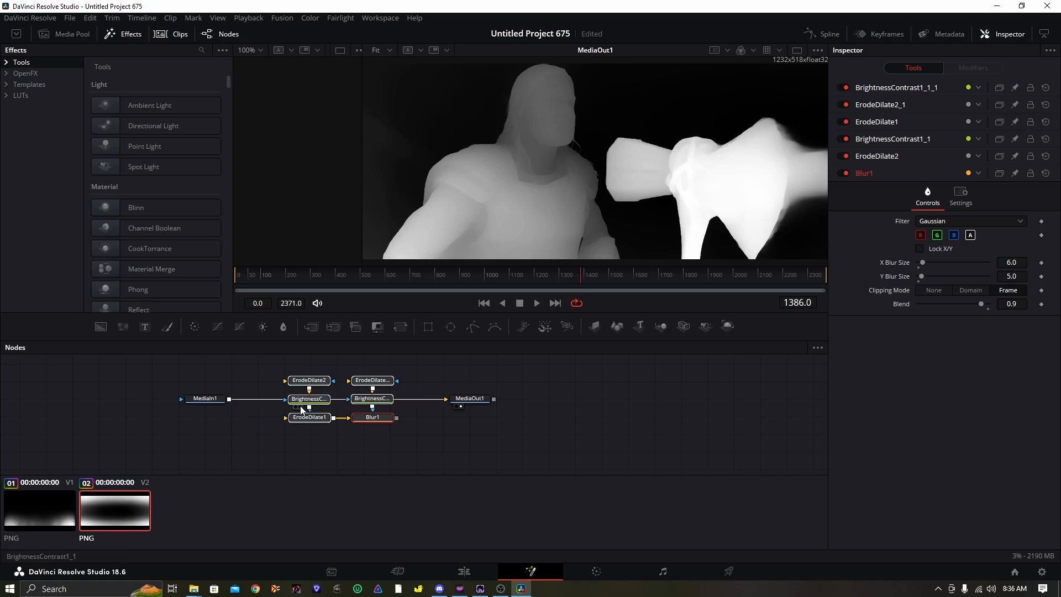
drag(437, 399, 310, 382)
drag(229, 399, 371, 381)
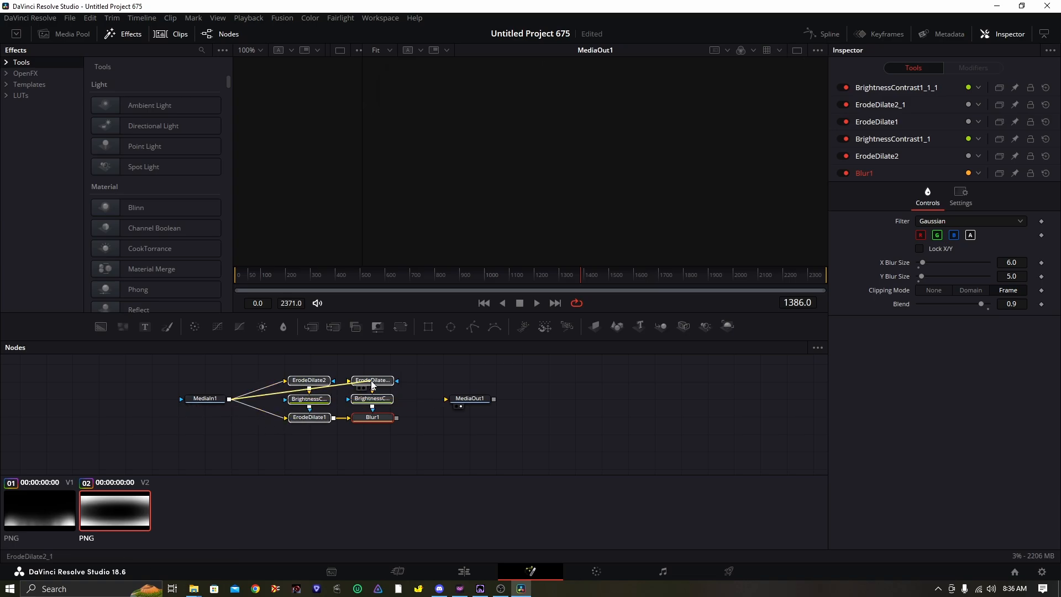
drag(396, 417, 471, 397)
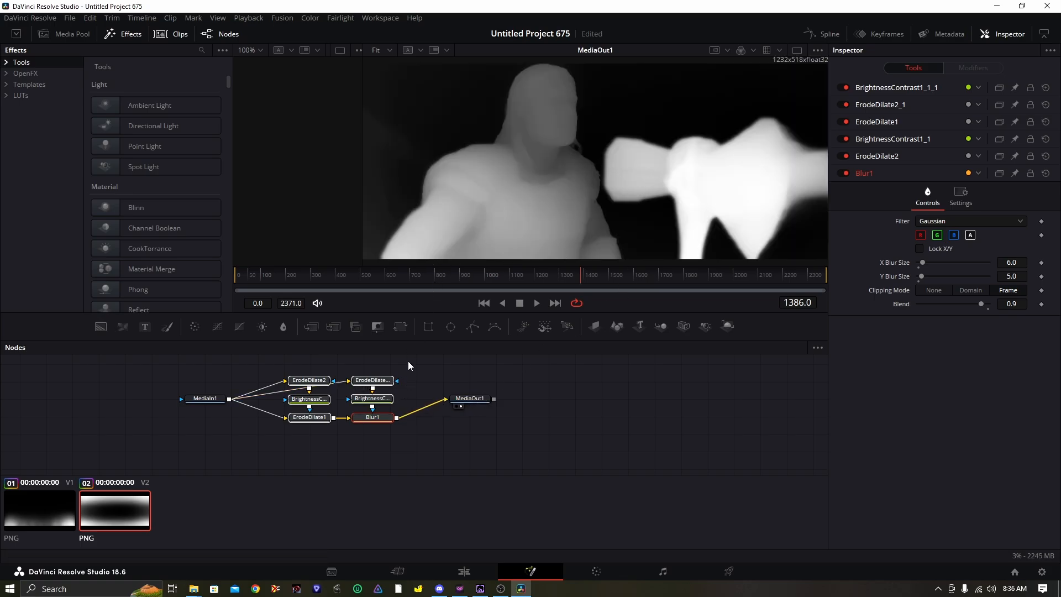
Inspect the dilated and blurred depth map in the Fusion viewer at frames 1268 and 1099.
mouse_move(569, 130)
mouse_down()
mouse_move(539, 147)
mouse_move(558, 142)
mouse_up()
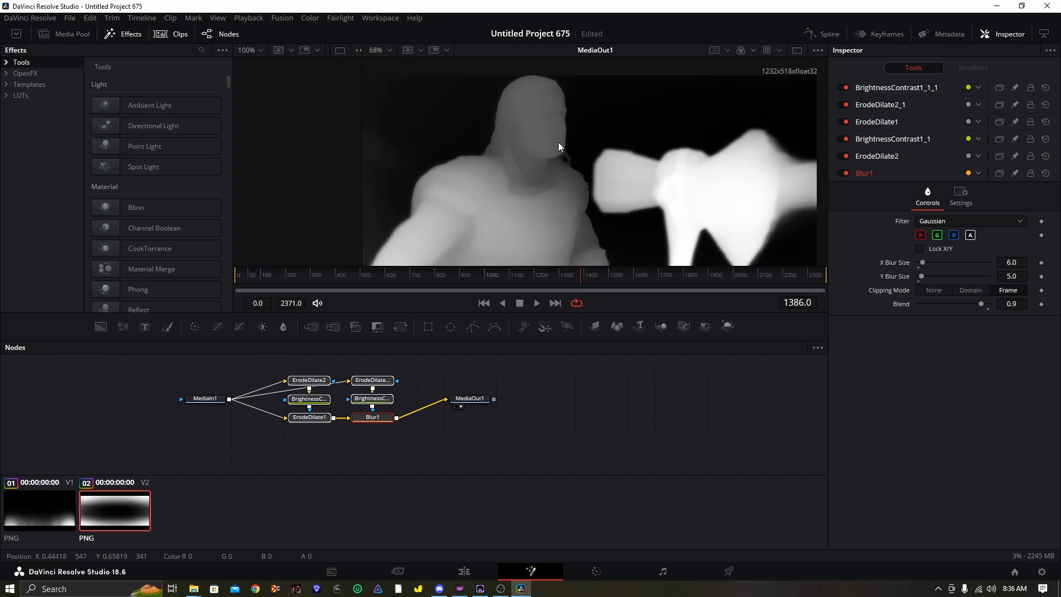
click(551, 274)
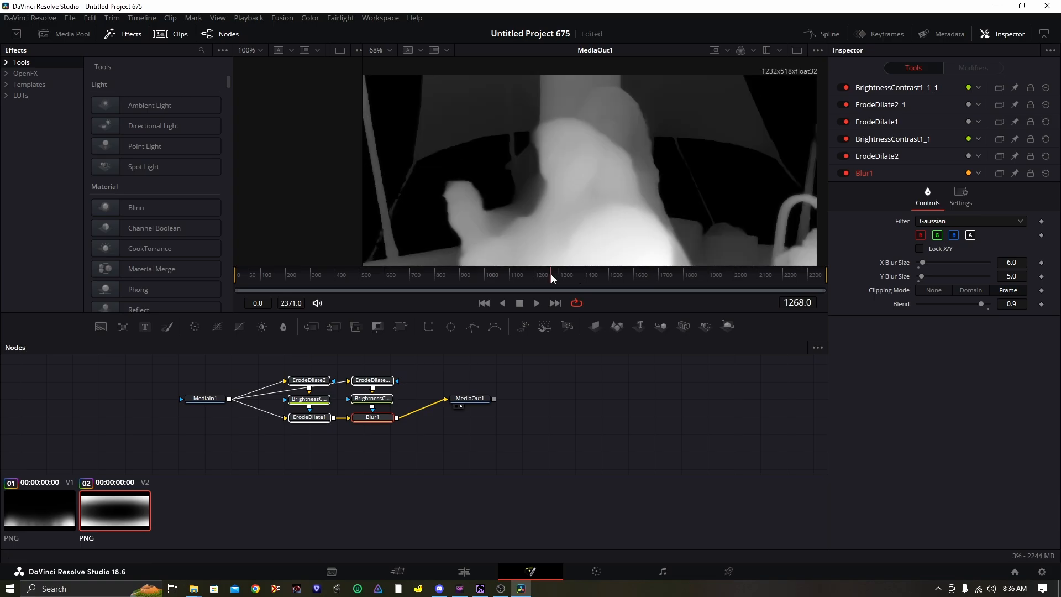
drag(551, 274, 510, 271)
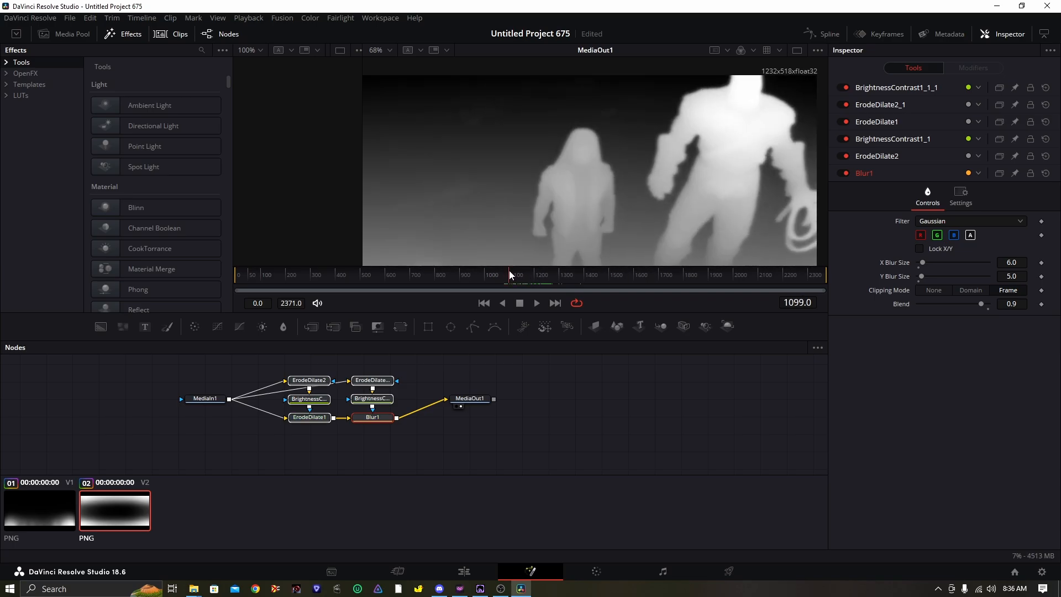
Check the Video 2 clip's Mid/Detail setting on the Color page and view the processed depth map at 01:00:45:19.
click(597, 571)
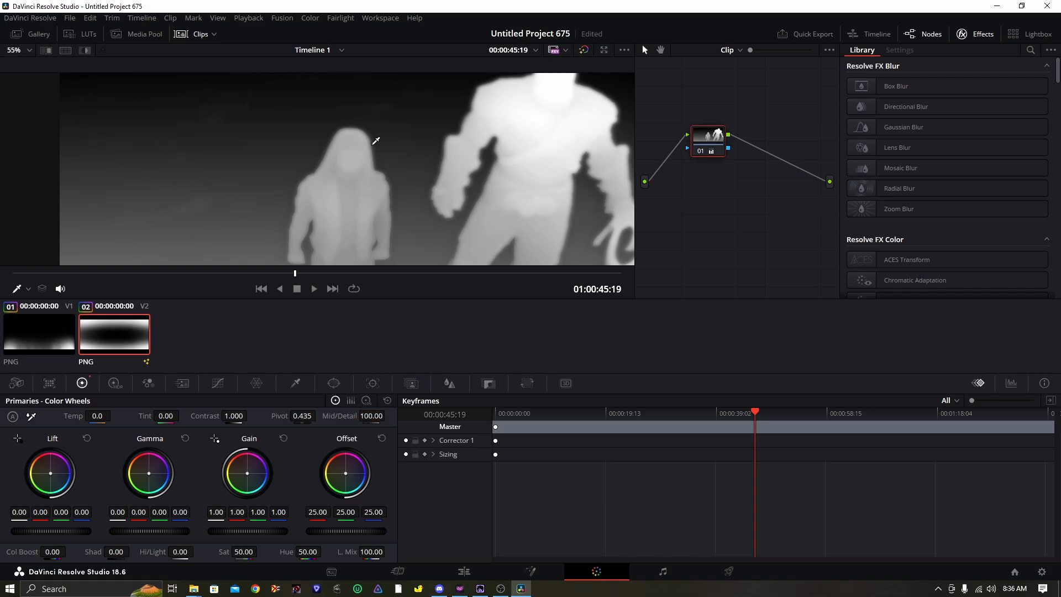
mouse_move(380, 417)
mouse_down()
mouse_move(357, 417)
mouse_move(382, 417)
mouse_up()
scroll(456, 191, down, 1)
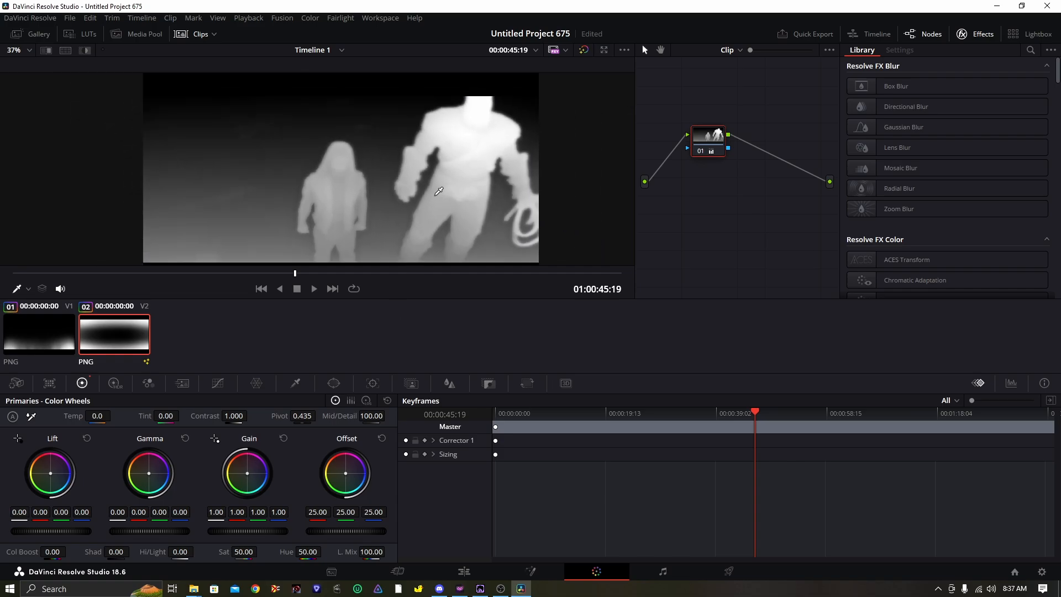
drag(432, 182, 411, 181)
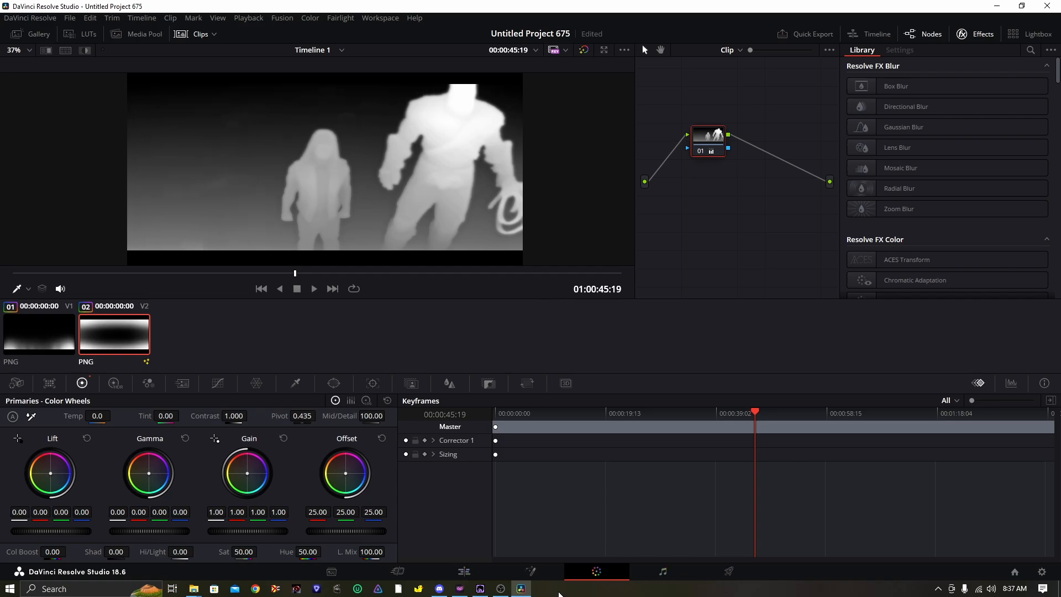
mouse_move(522, 590)
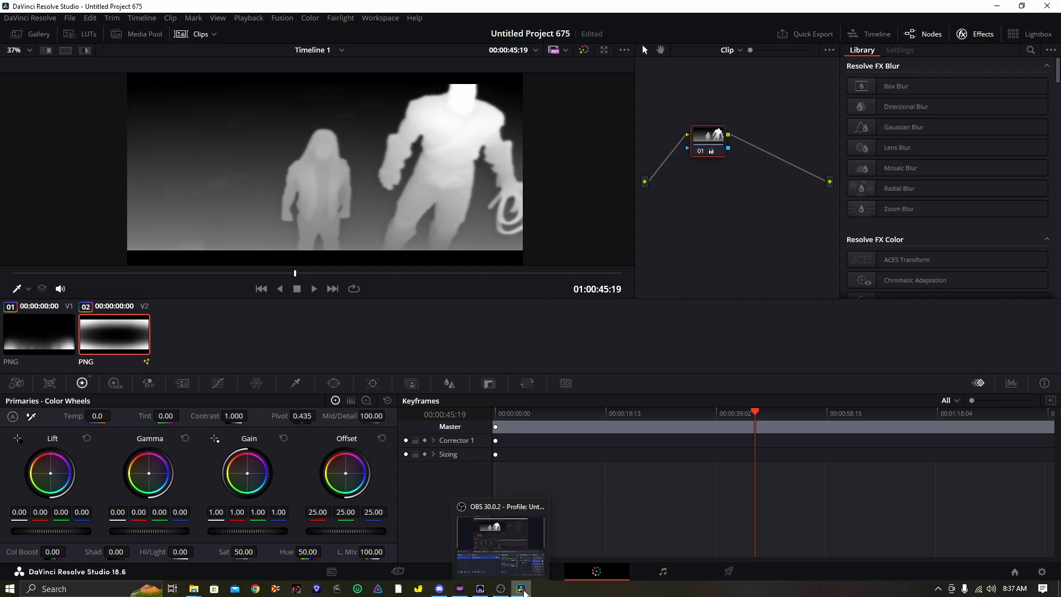